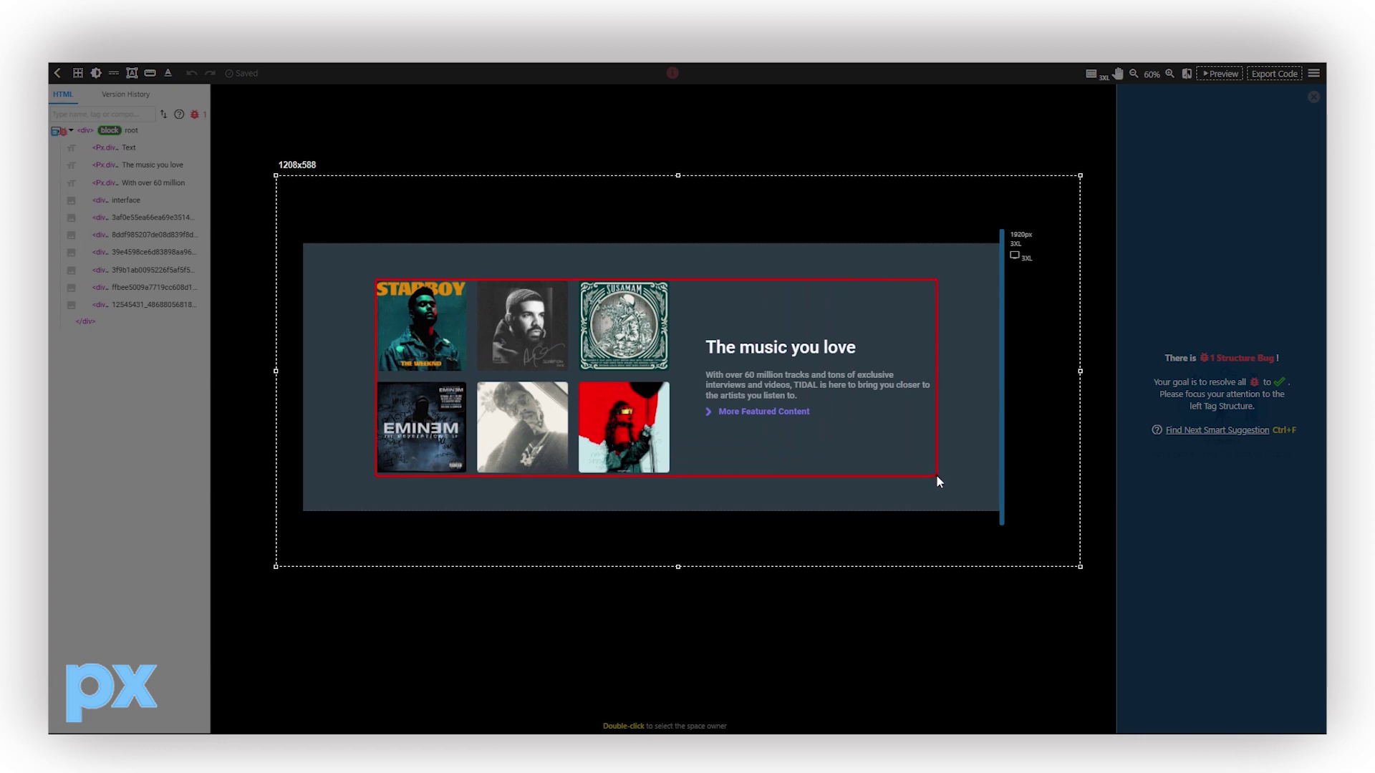
# Outline the whole content area in red on the screenshot and divide it into six album-cover cells and a text column.
pyautogui.moveTo(936, 476); pyautogui.dragTo(937, 474)
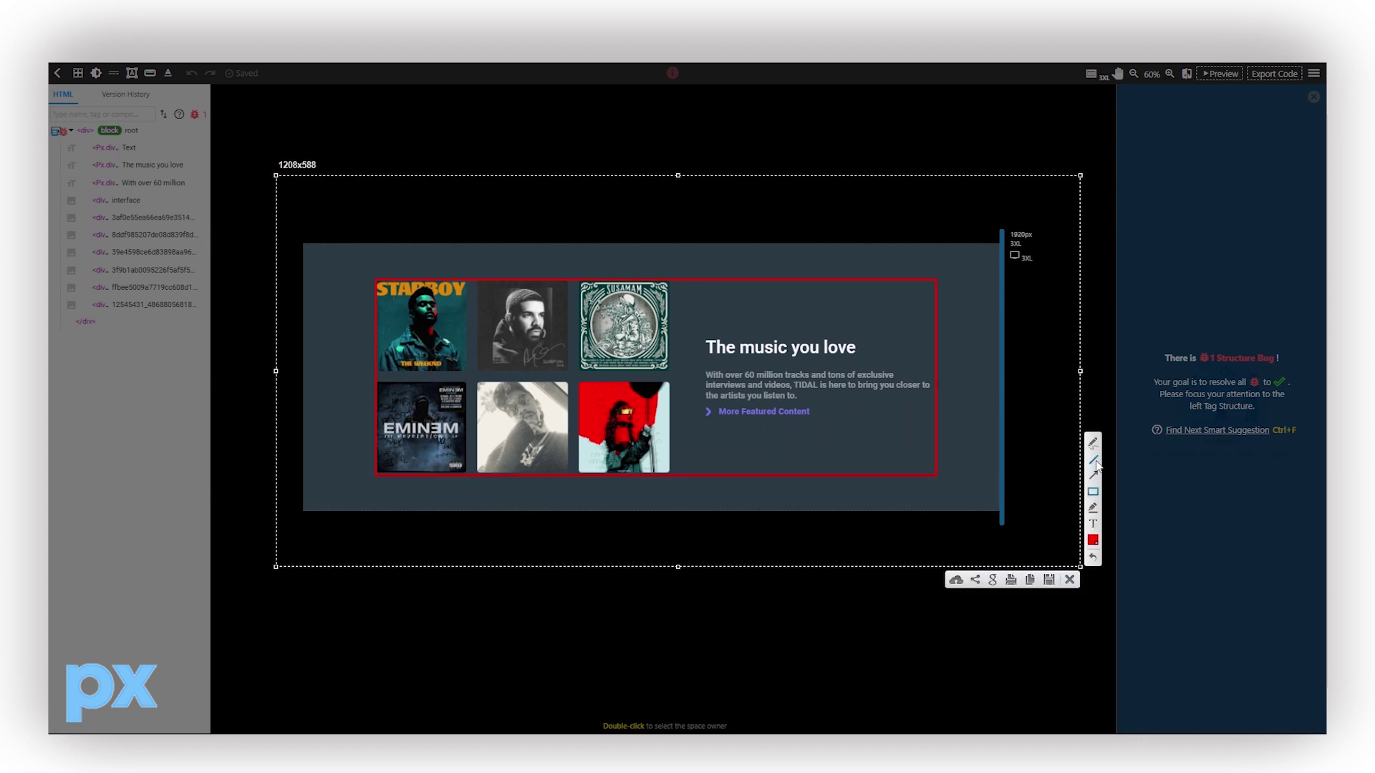
pyautogui.moveTo(686, 281); pyautogui.dragTo(684, 476)
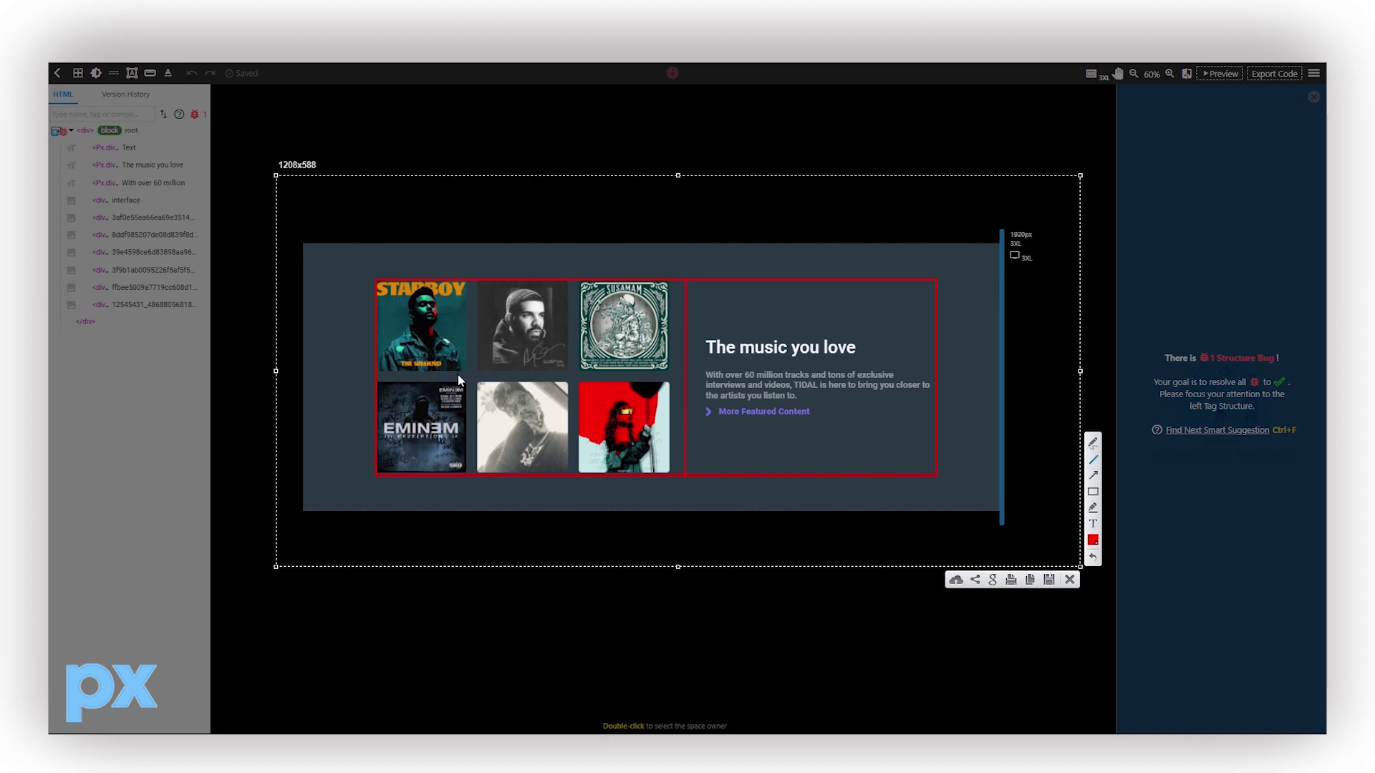
pyautogui.moveTo(378, 376); pyautogui.dragTo(684, 376)
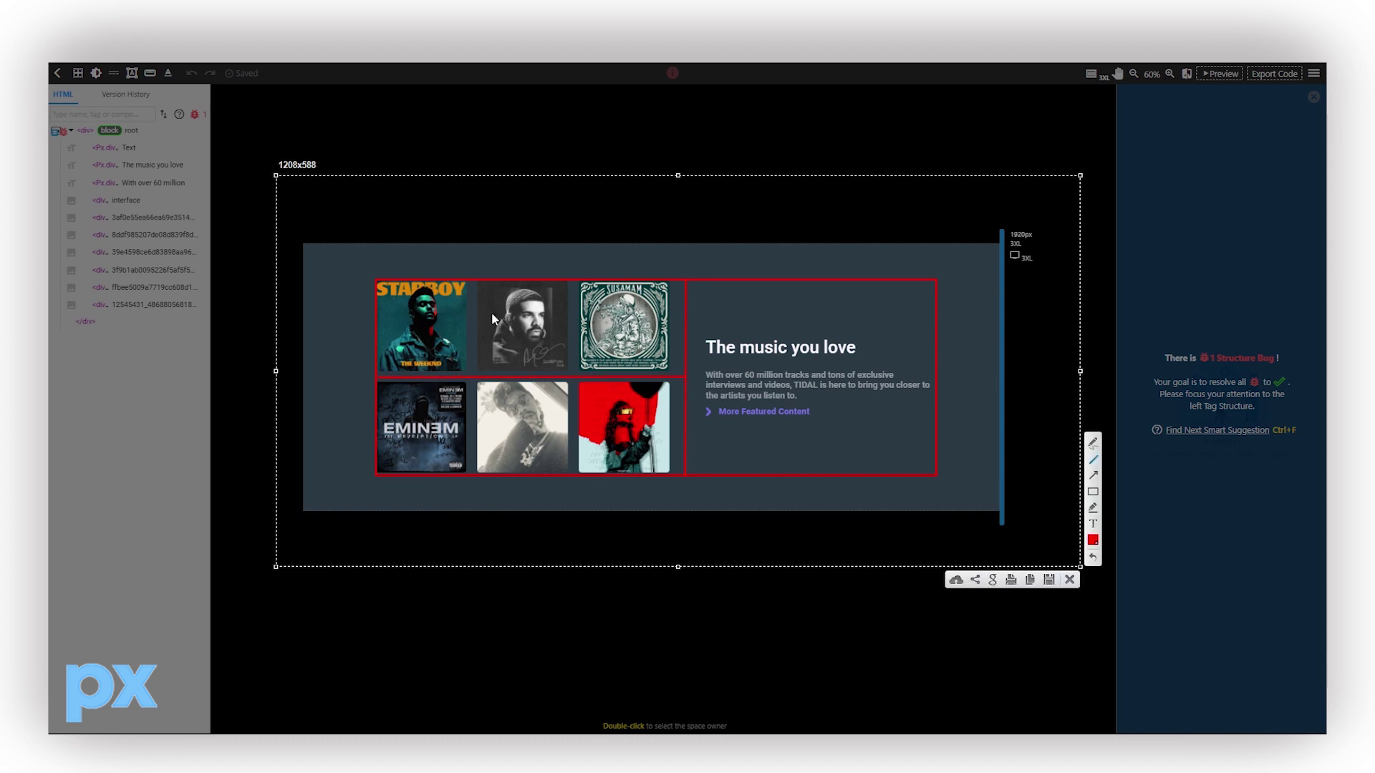
pyautogui.moveTo(471, 284); pyautogui.dragTo(470, 370)
pyautogui.moveTo(572, 285); pyautogui.dragTo(573, 361)
pyautogui.moveTo(474, 392); pyautogui.dragTo(473, 464)
pyautogui.moveTo(574, 390); pyautogui.dragTo(573, 469)
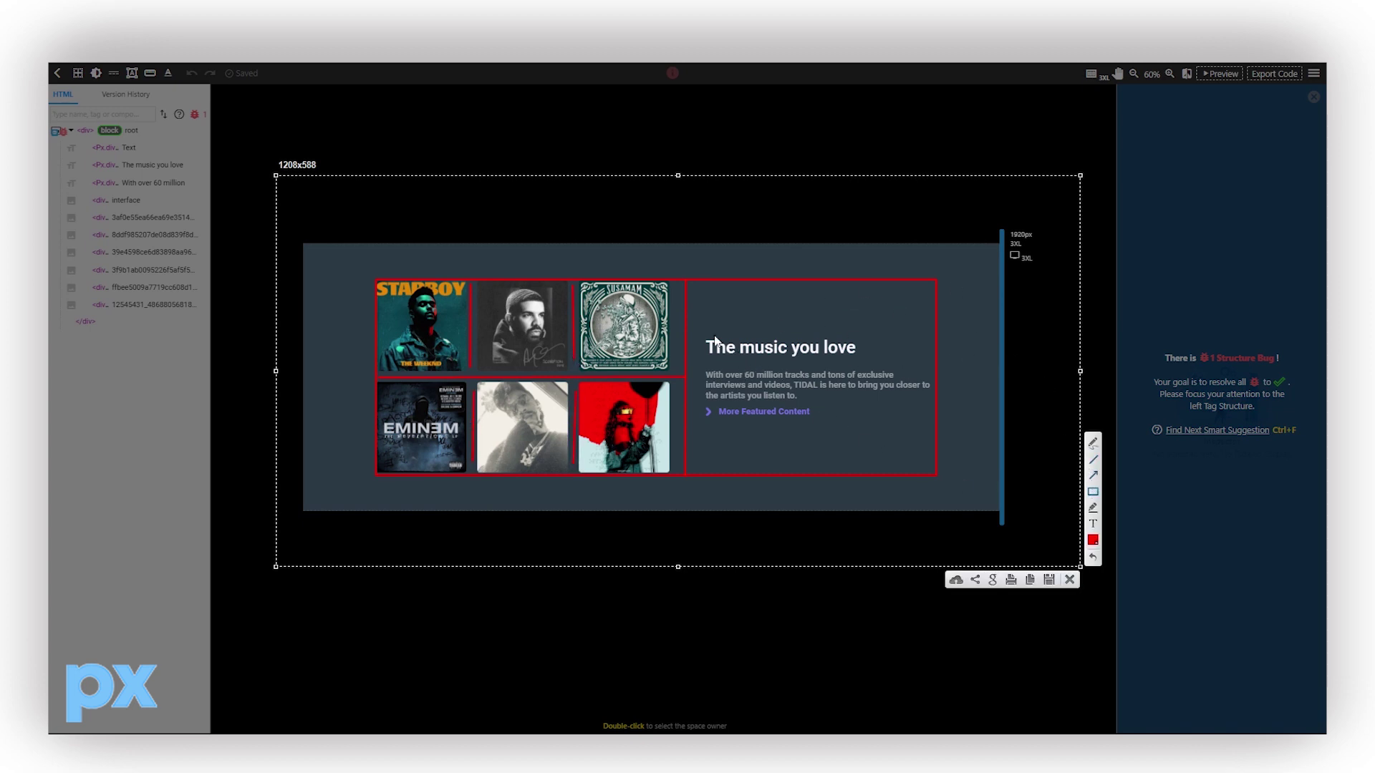
# Mark the text block, its heading, its paragraph and the split More Featured Content link in red, and close the screenshot overlay.
pyautogui.moveTo(699, 326); pyautogui.dragTo(699, 327)
pyautogui.moveTo(925, 432); pyautogui.dragTo(932, 433)
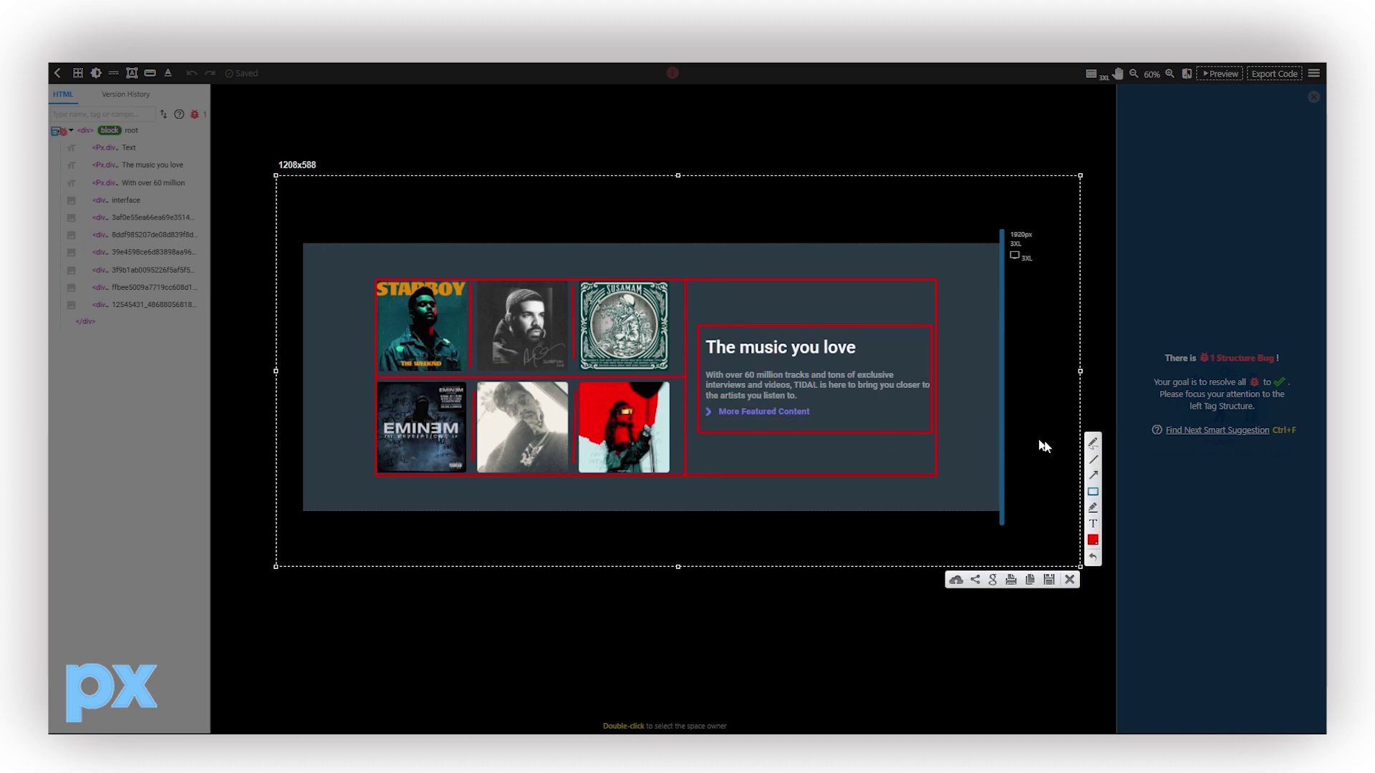
pyautogui.moveTo(713, 367); pyautogui.dragTo(714, 367)
pyautogui.moveTo(909, 357); pyautogui.dragTo(908, 357)
pyautogui.moveTo(715, 405); pyautogui.dragTo(715, 404)
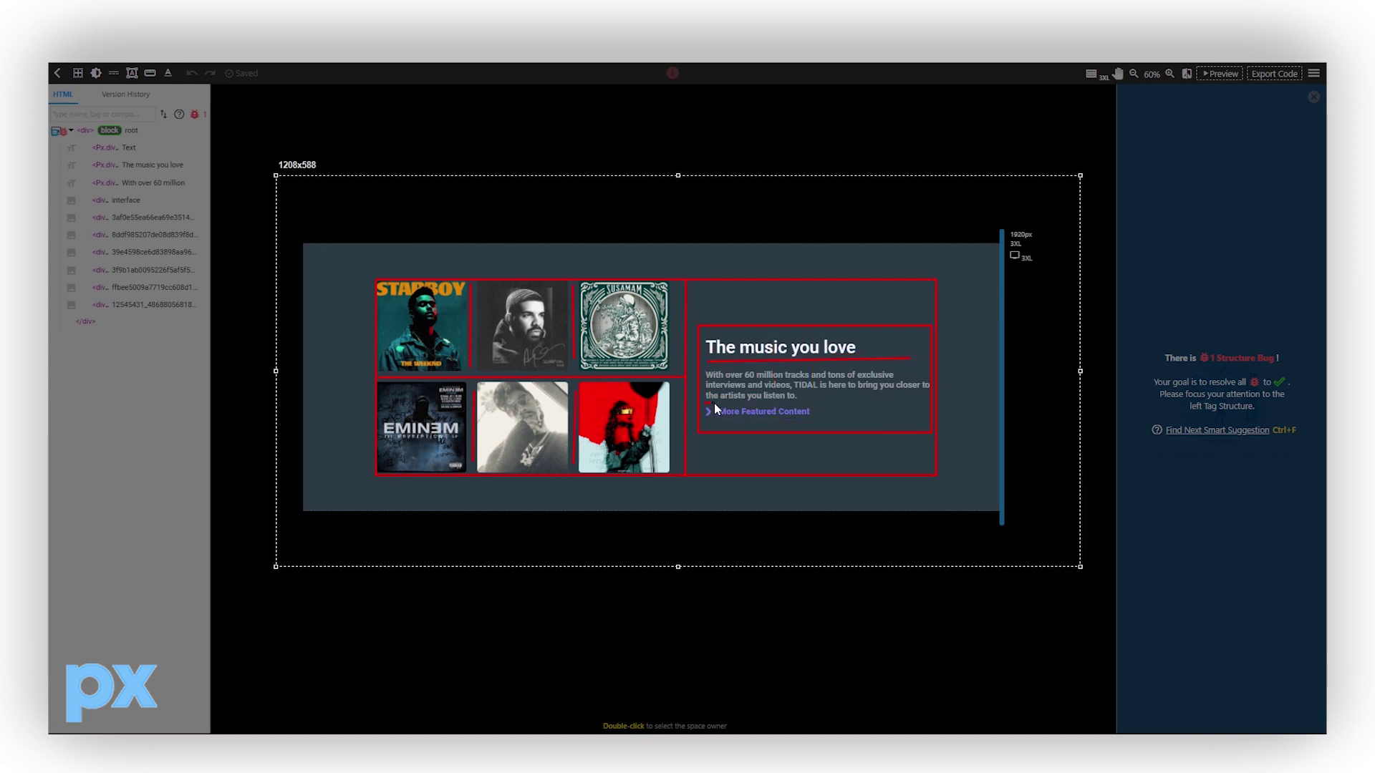
pyautogui.moveTo(902, 407); pyautogui.dragTo(904, 405)
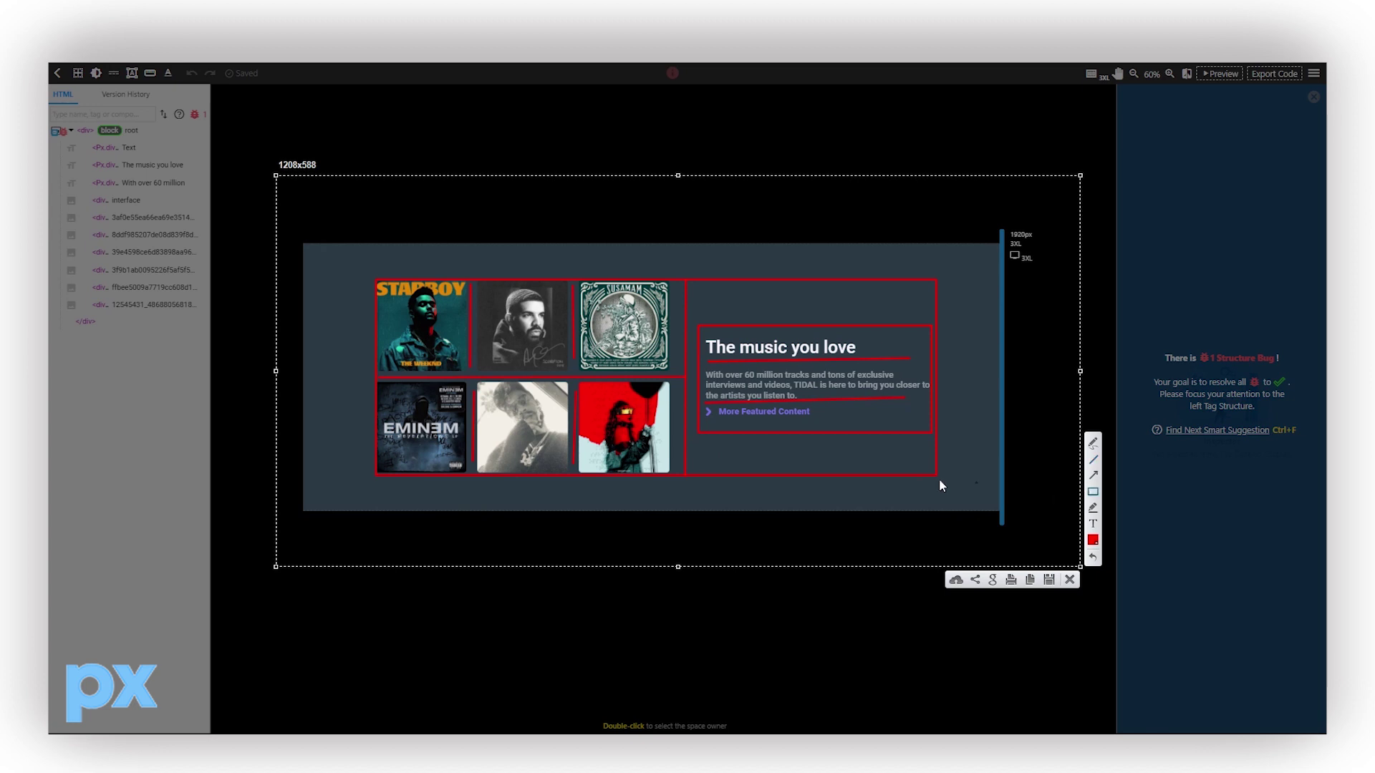
pyautogui.moveTo(702, 410); pyautogui.dragTo(703, 410)
pyautogui.moveTo(822, 424); pyautogui.dragTo(822, 422)
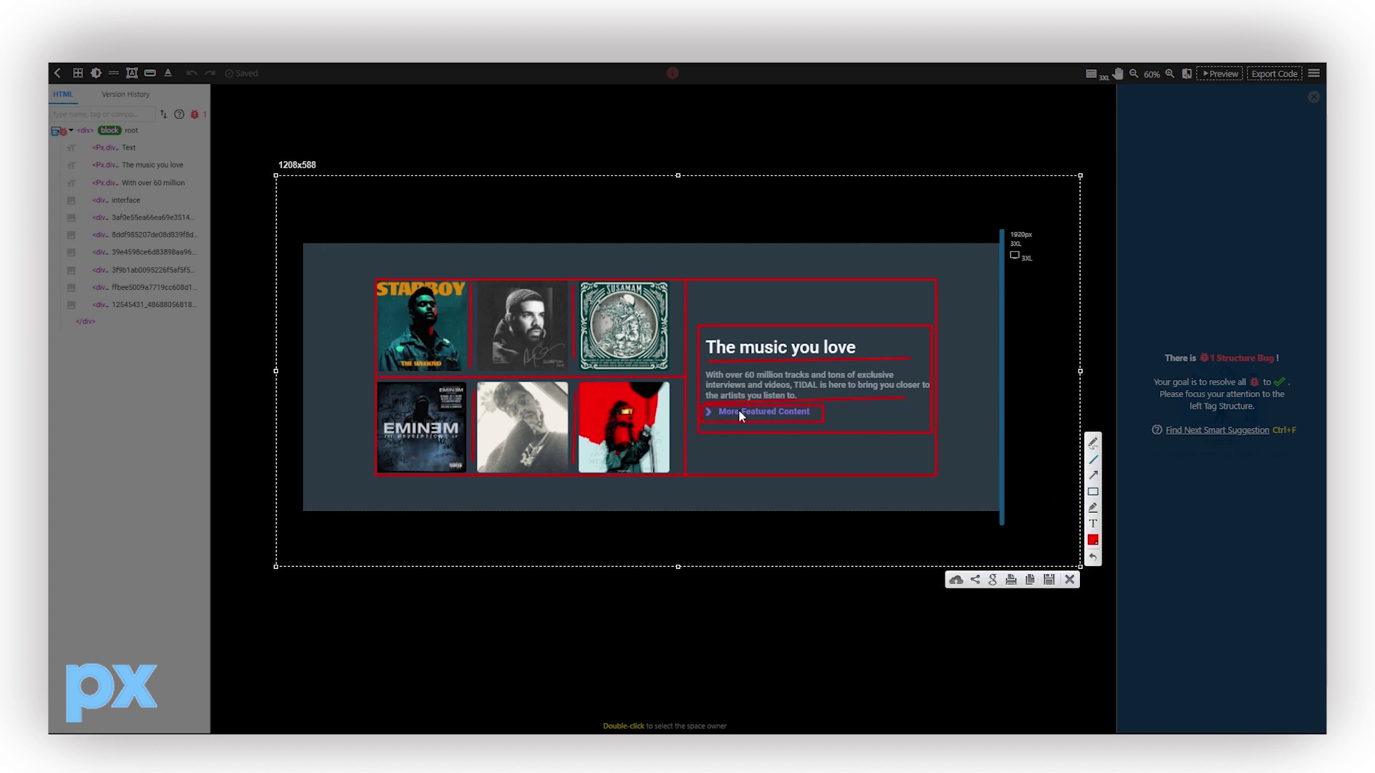
pyautogui.moveTo(714, 406); pyautogui.dragTo(715, 422)
pyautogui.click(1069, 580)
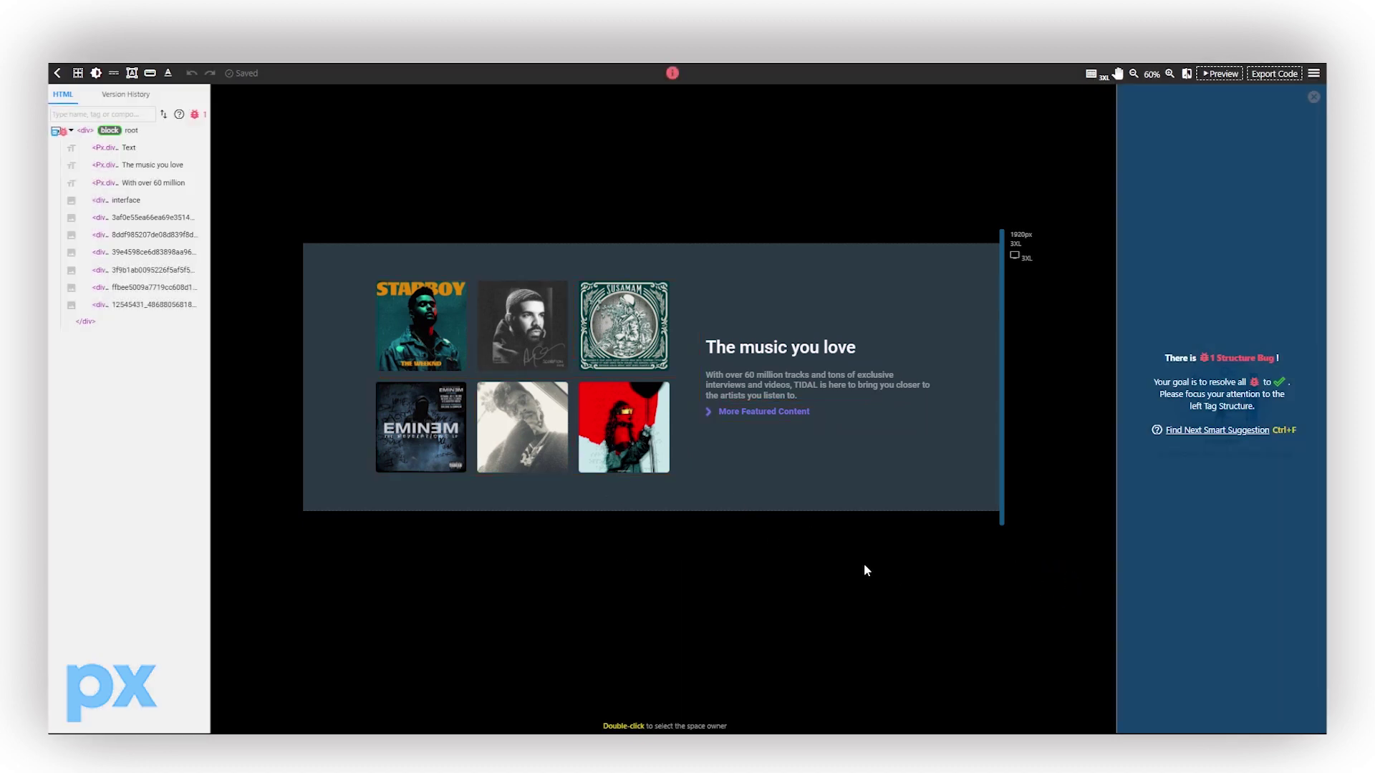
# Analyze the root group for Flexbox from the smart suggestion, with X-Ray turned off.
pyautogui.click(180, 116)
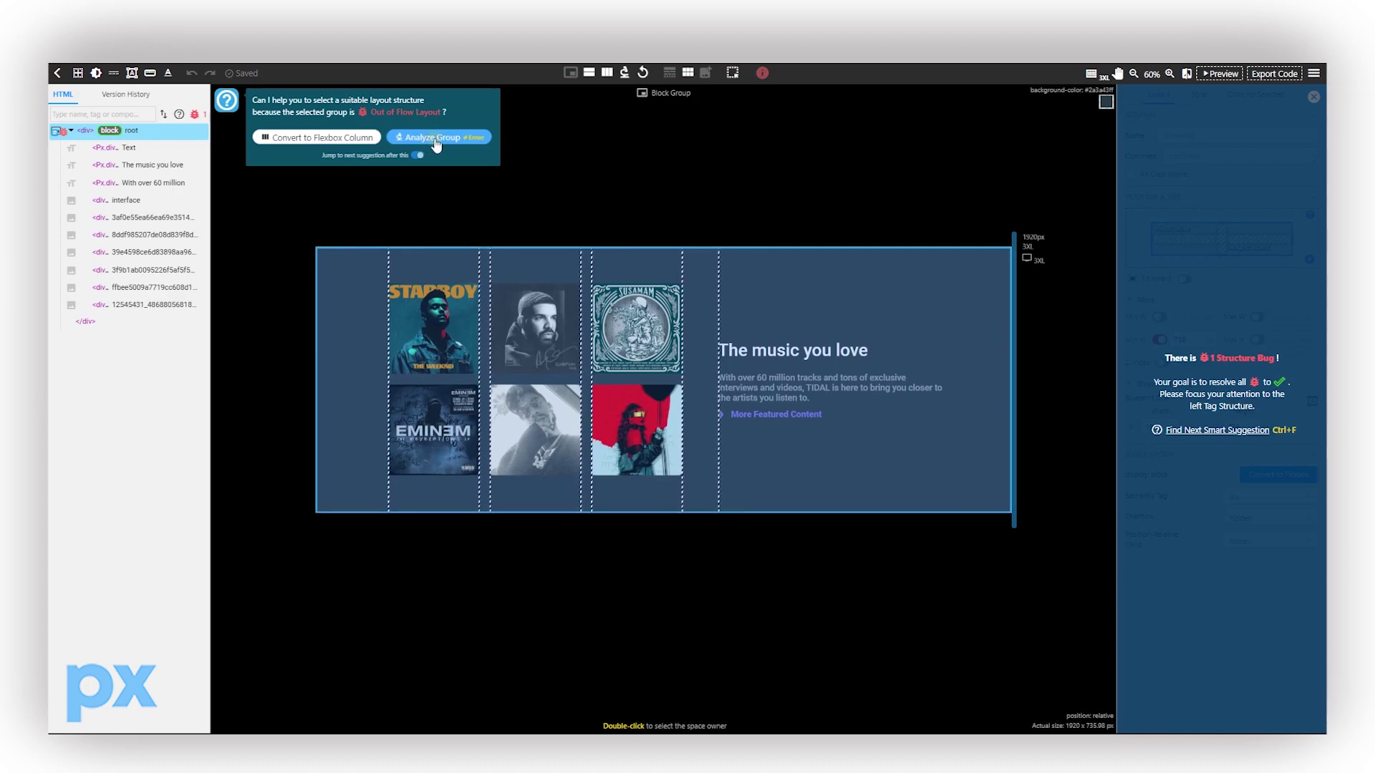
pyautogui.click(434, 138)
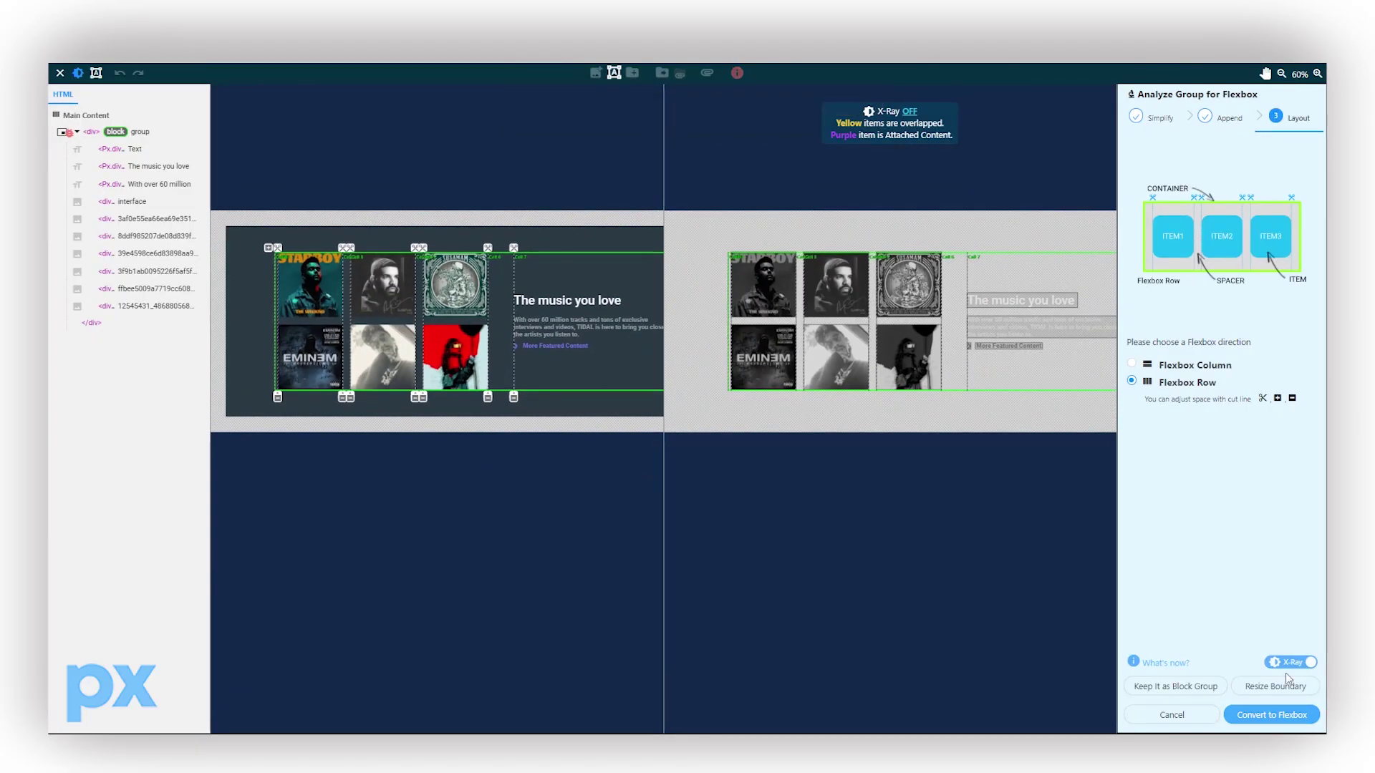
pyautogui.click(1289, 663)
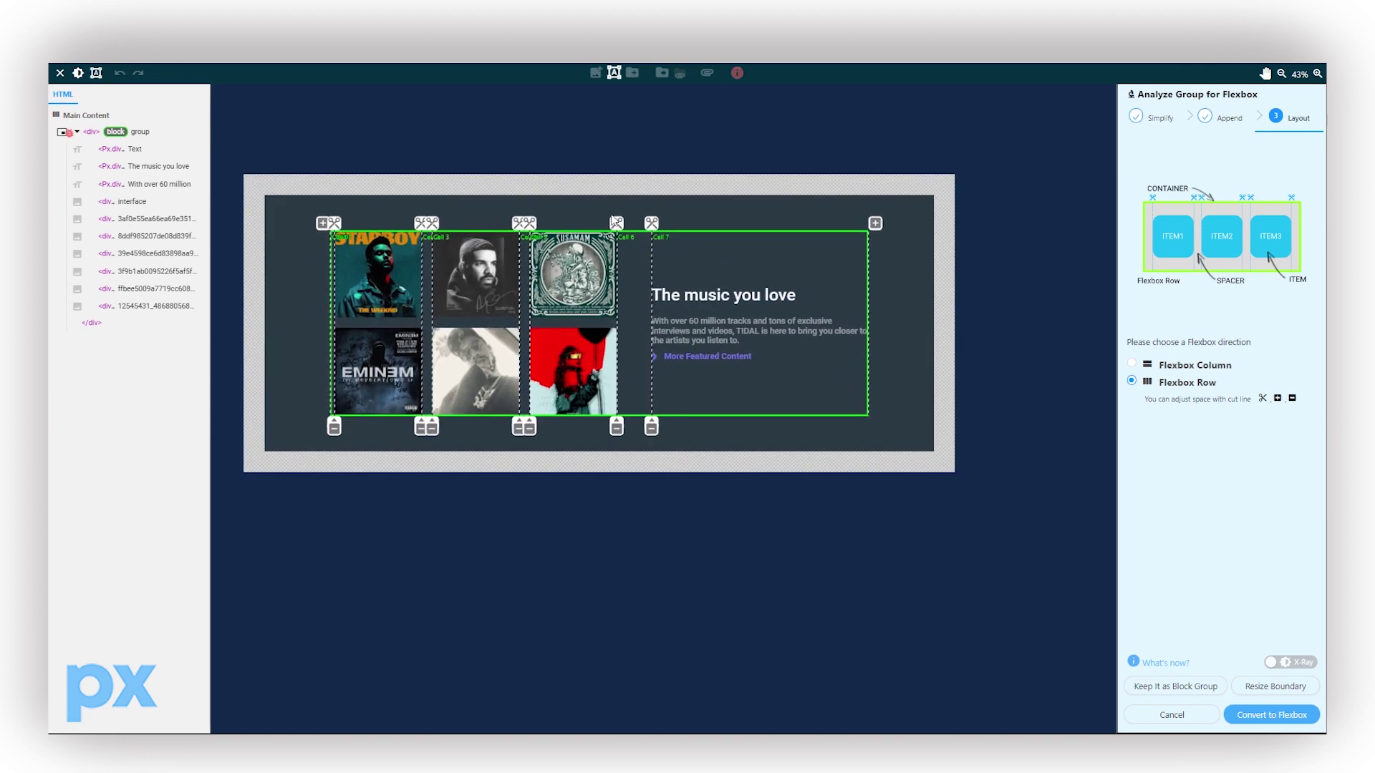
pyautogui.moveTo(595, 135); pyautogui.dragTo(623, 191)
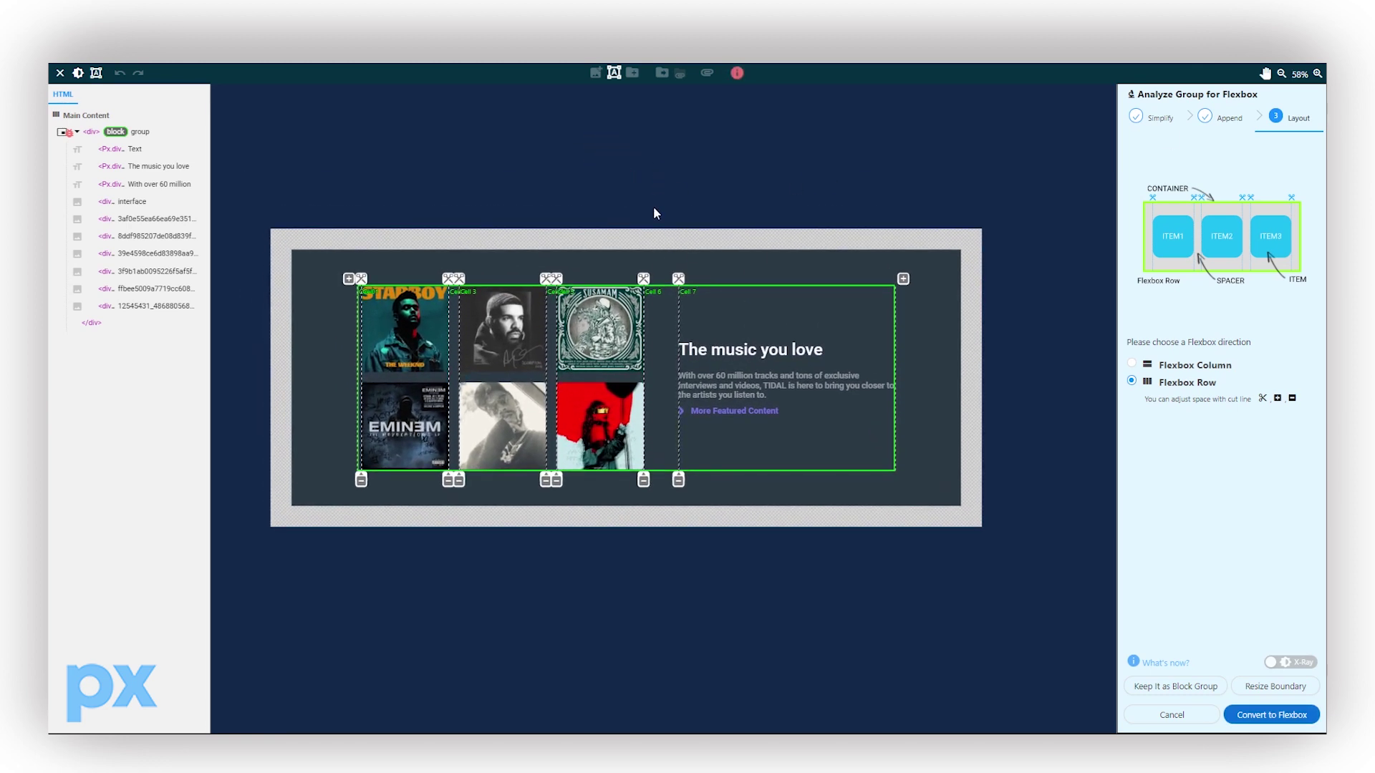
# Remove the cut lines between the album covers and at their outer edge, and convert the group to a Flexbox row of covers and text.
pyautogui.click(556, 481)
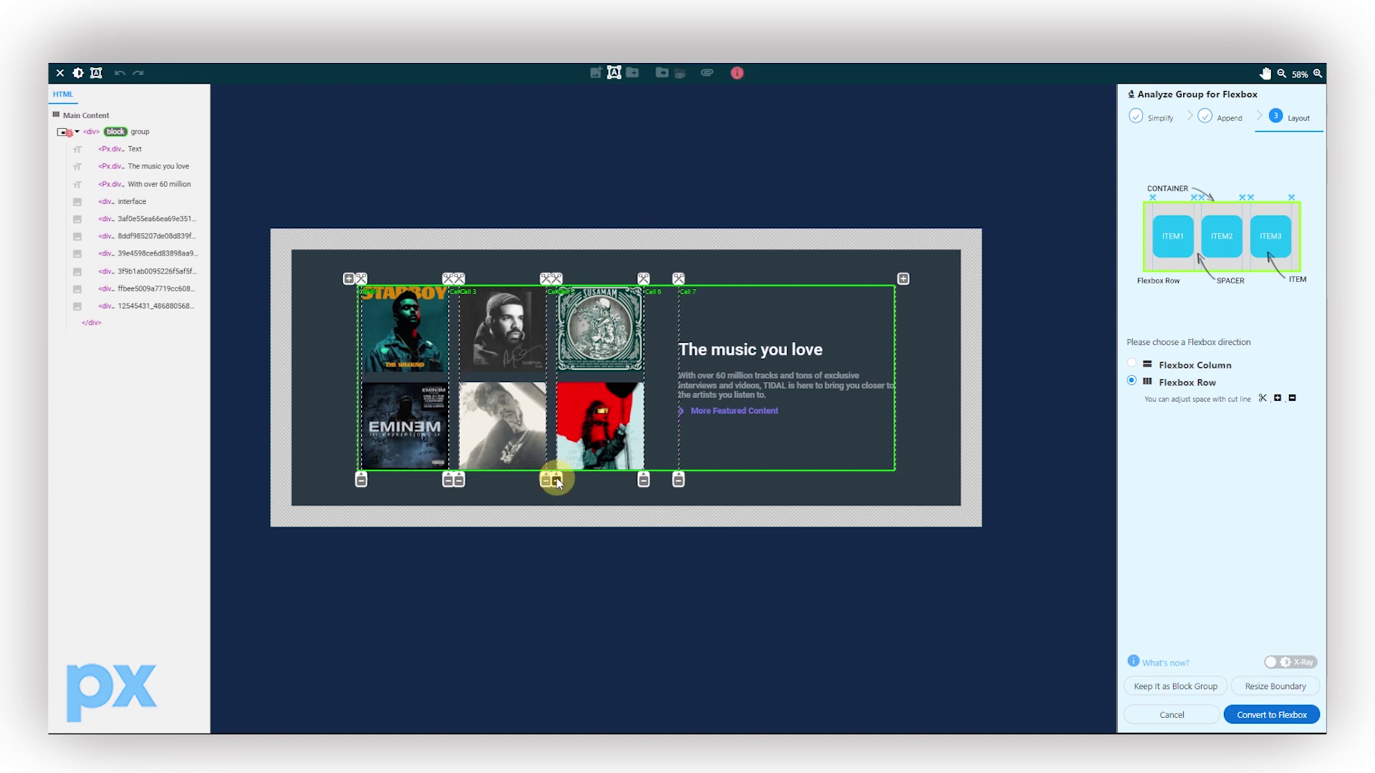
pyautogui.click(544, 480)
pyautogui.click(450, 480)
pyautogui.click(444, 483)
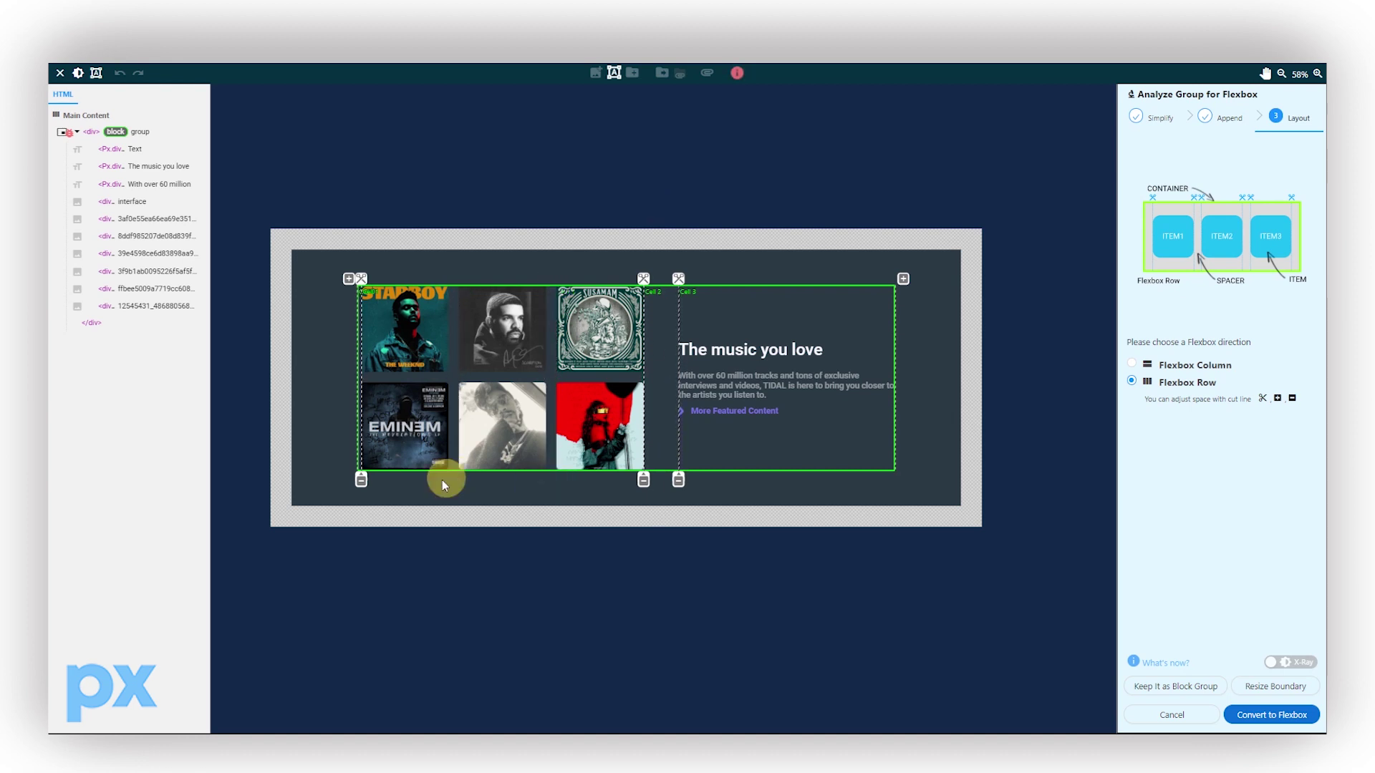
pyautogui.click(361, 480)
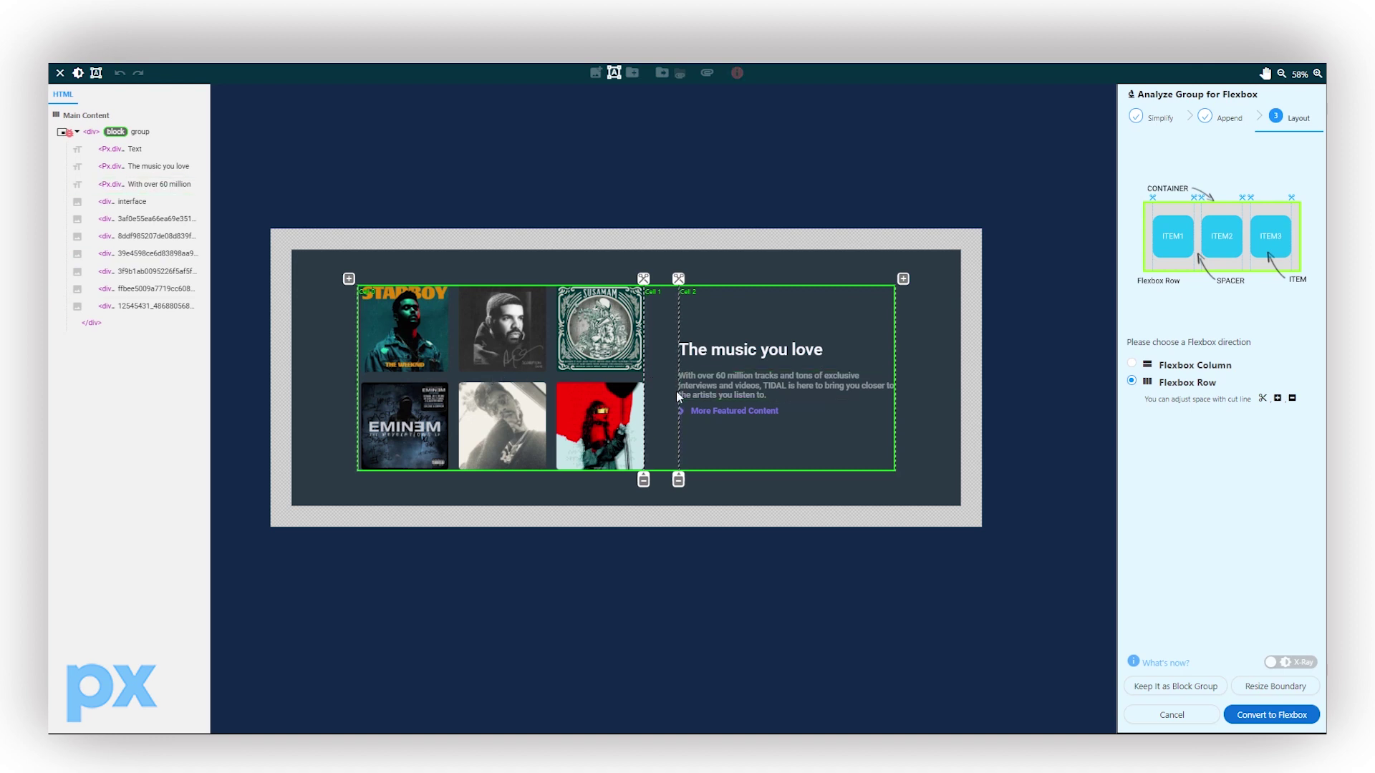
pyautogui.click(1273, 715)
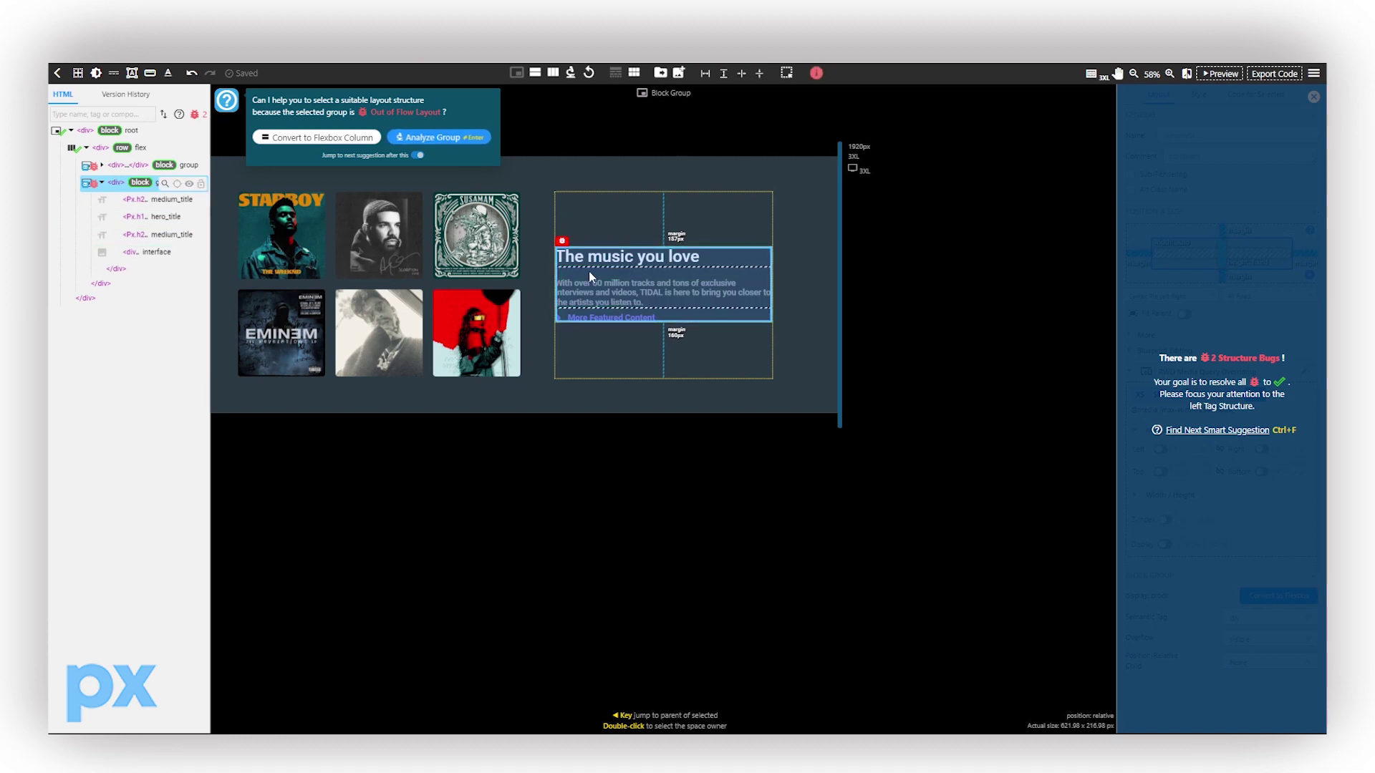
# Convert the text group to a Flexbox column and its More Featured Content group to a Flexbox row.
pyautogui.click(333, 138)
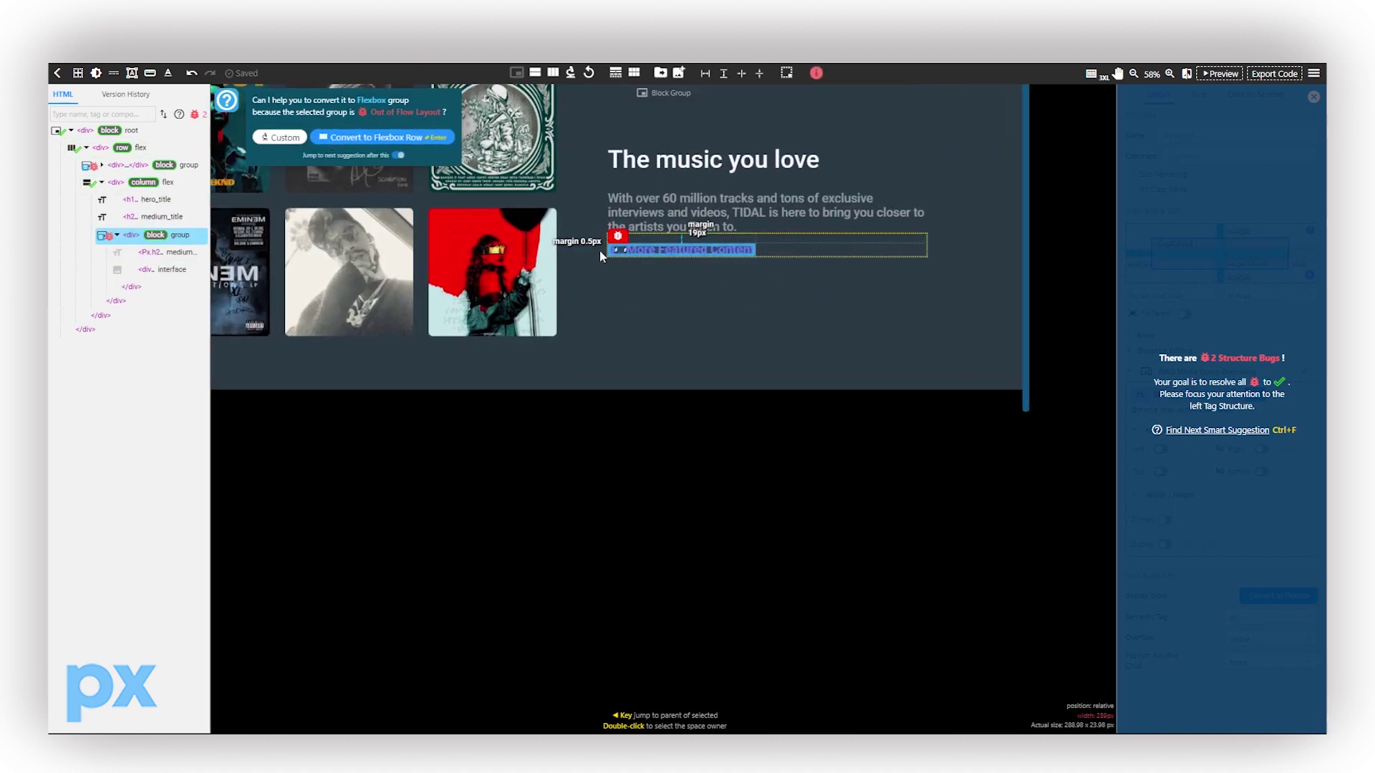
pyautogui.click(393, 137)
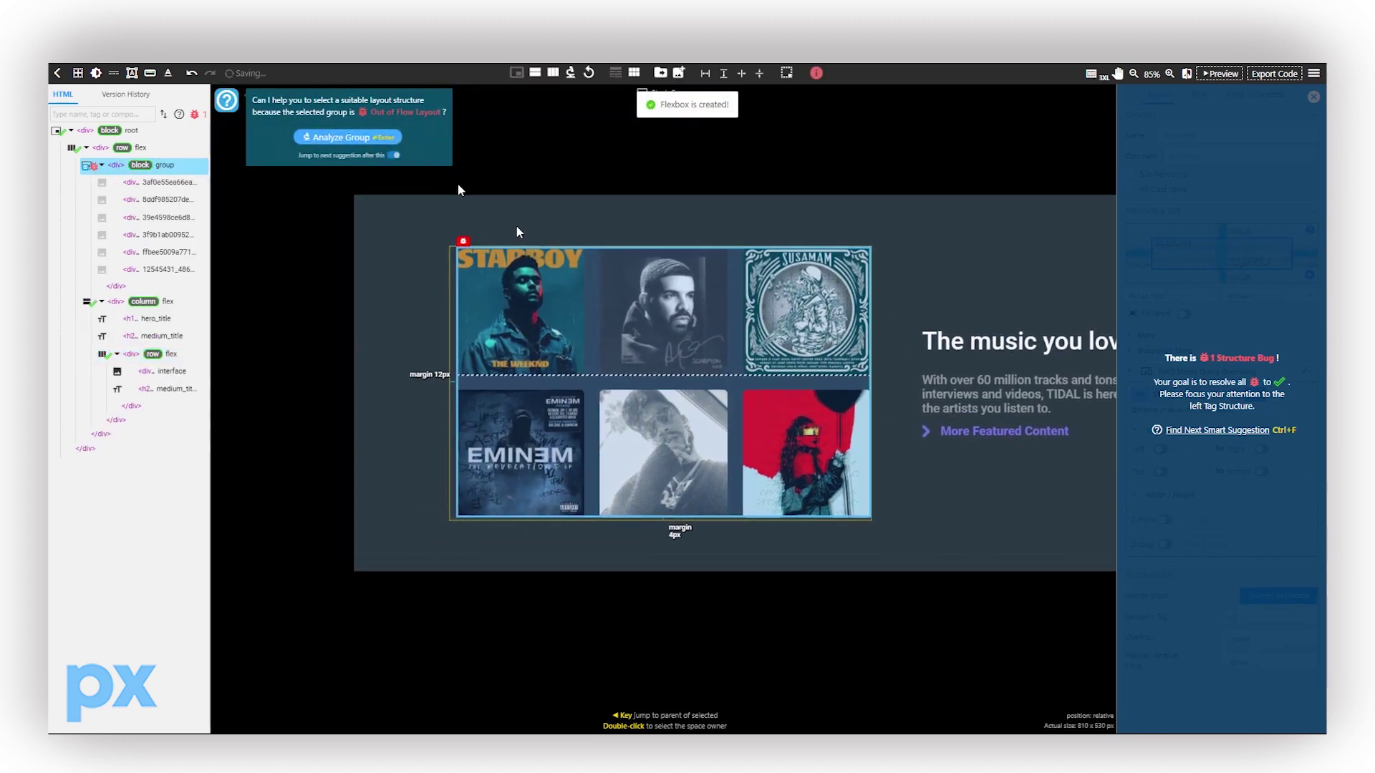
# Analyze the album-cover group with X-Ray off and convert it to a Flexbox column.
pyautogui.click(337, 136)
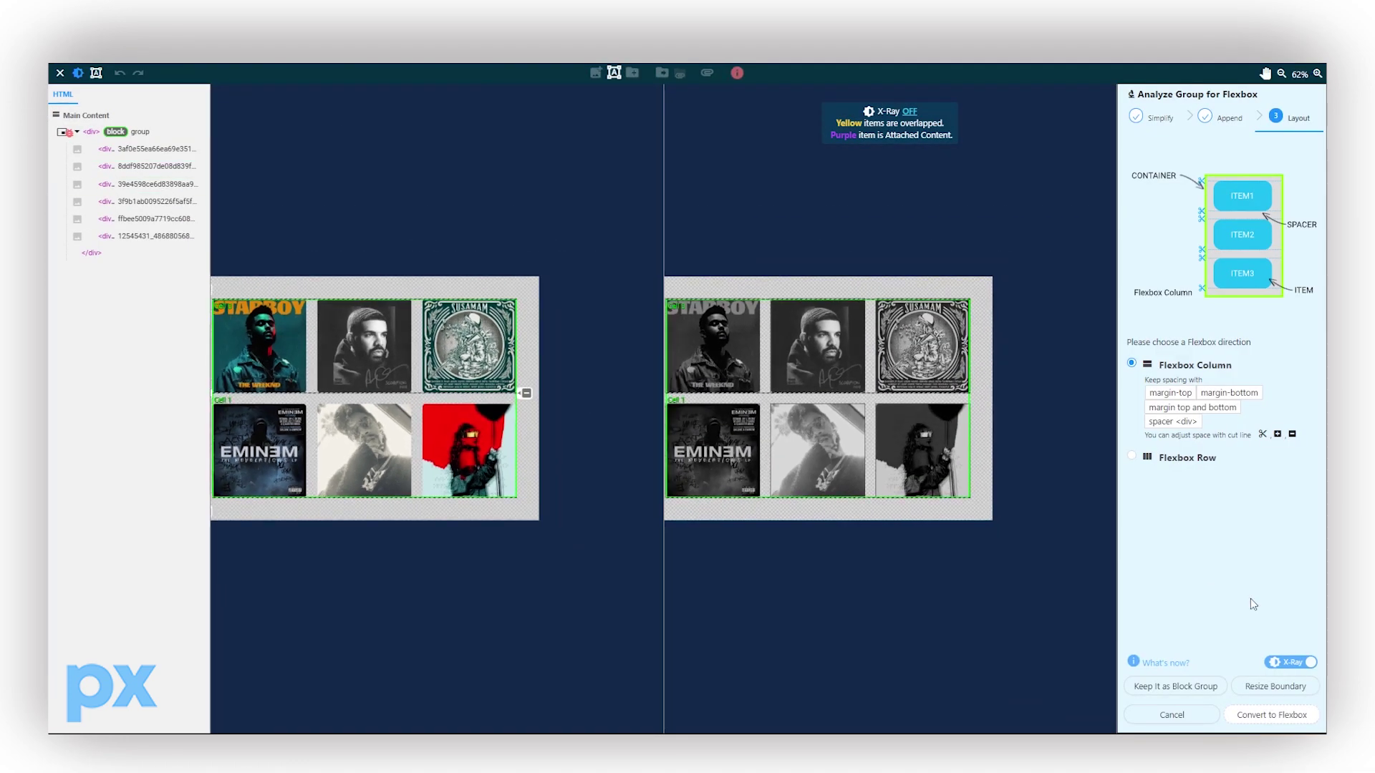
pyautogui.click(1263, 686)
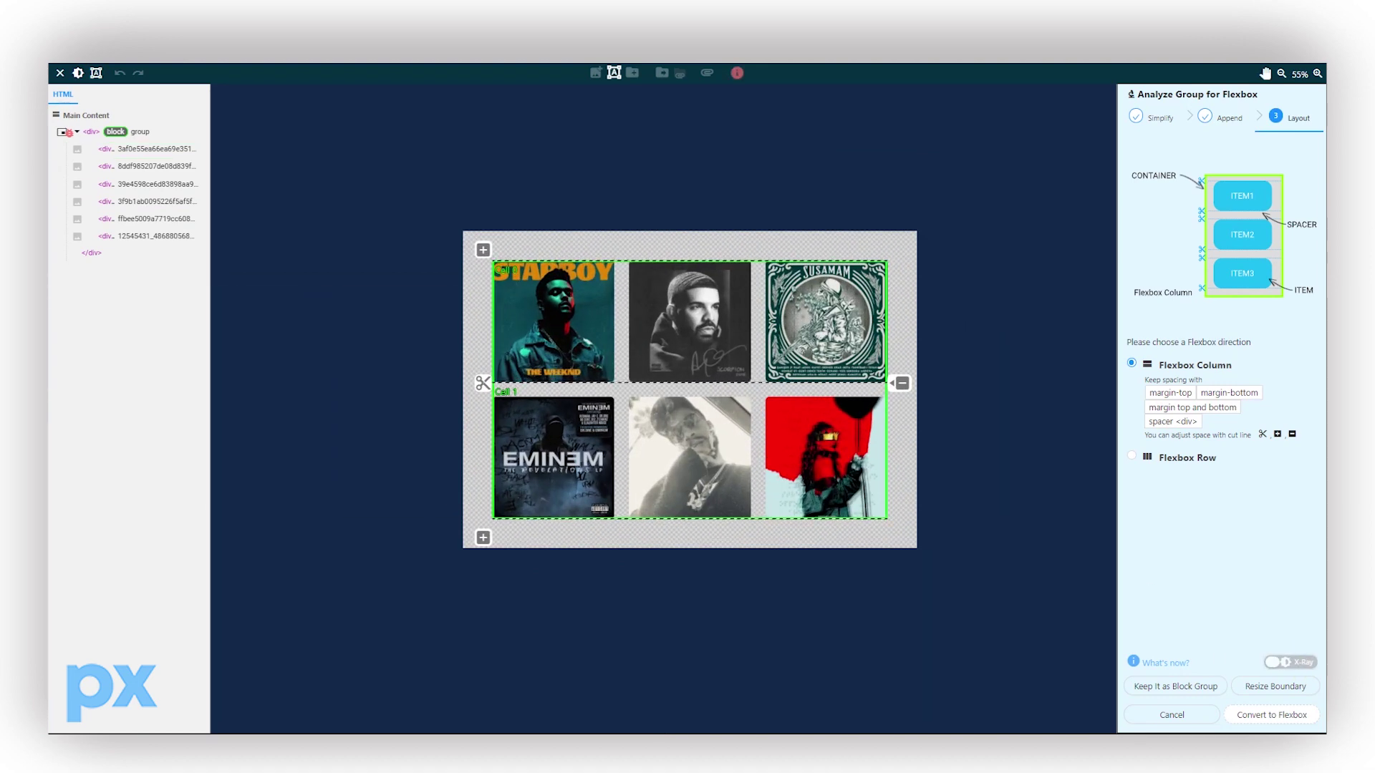
pyautogui.click(1260, 715)
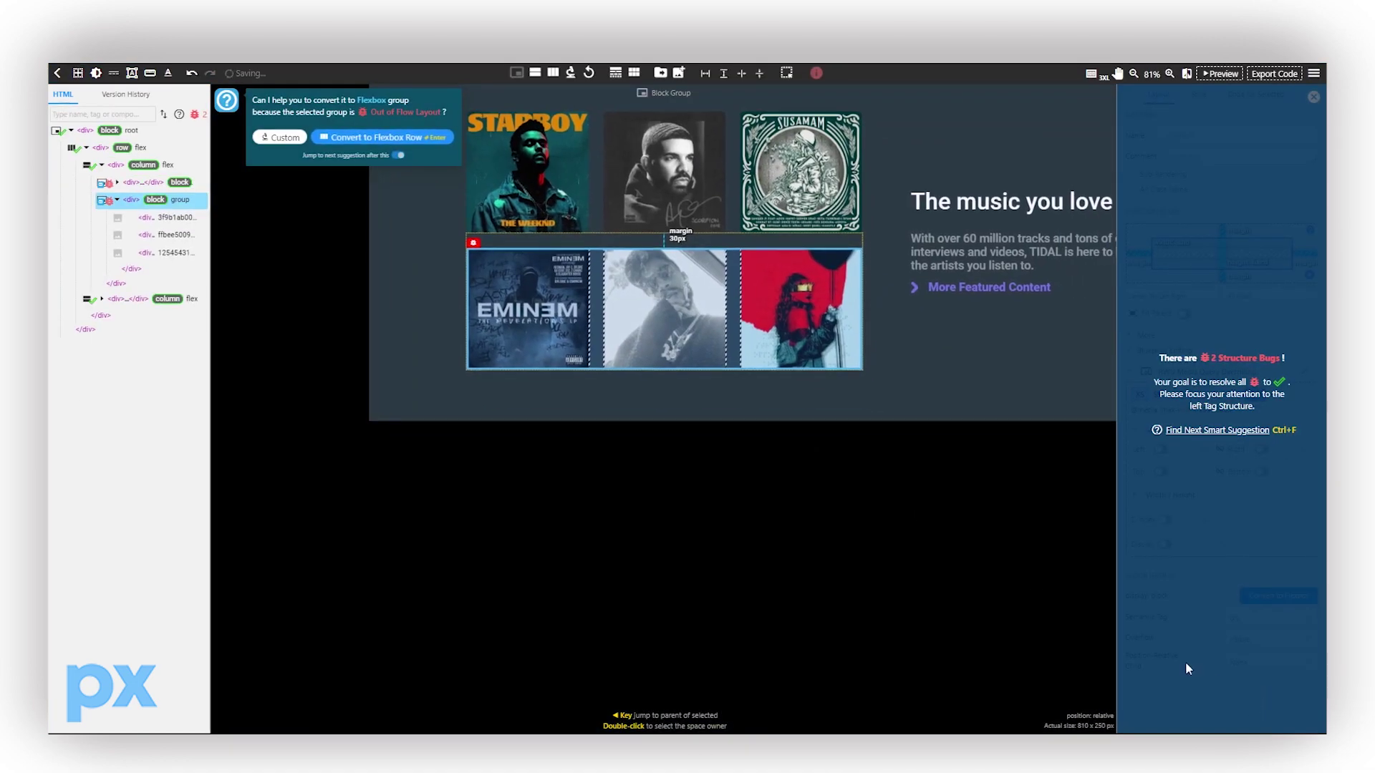
# Convert both rows of album covers to Flexbox rows and dismiss the Layout Phase message.
pyautogui.click(366, 139)
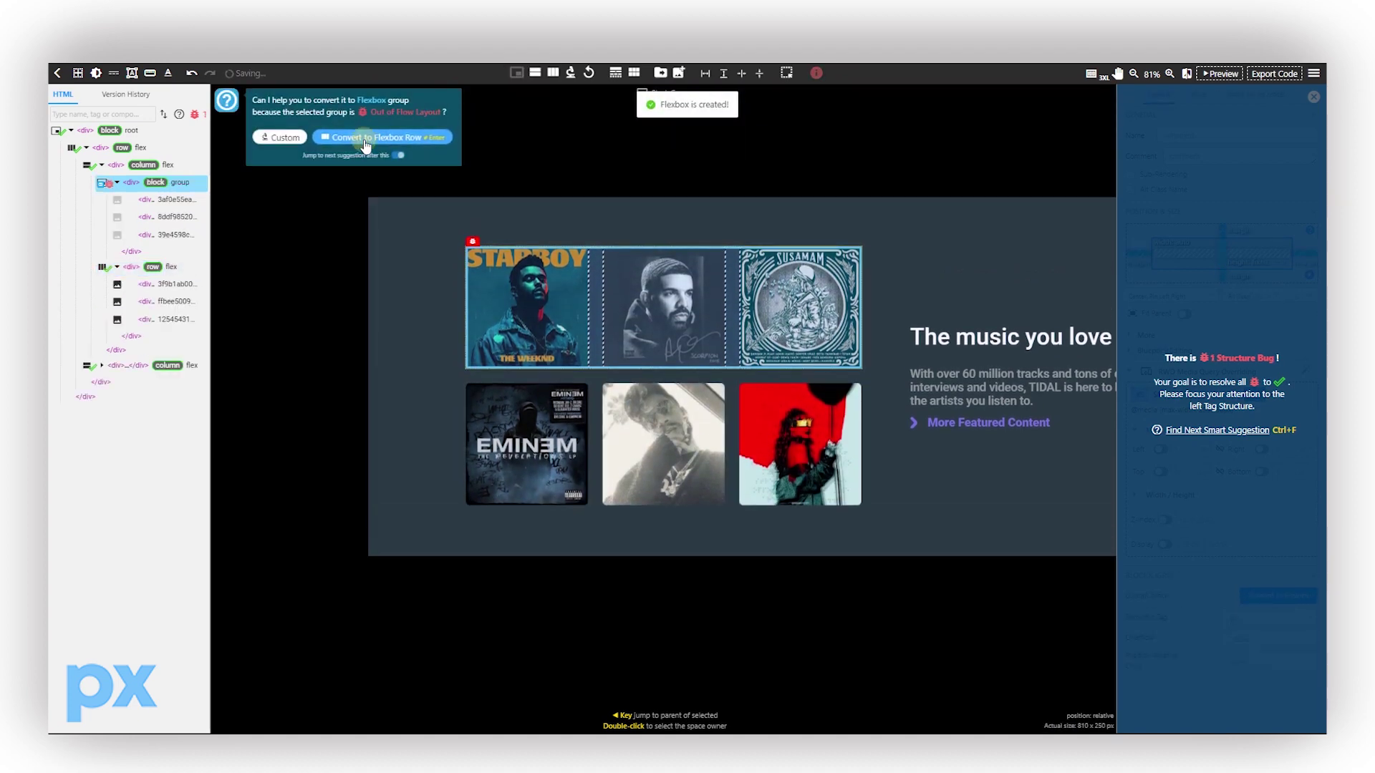
pyautogui.click(365, 141)
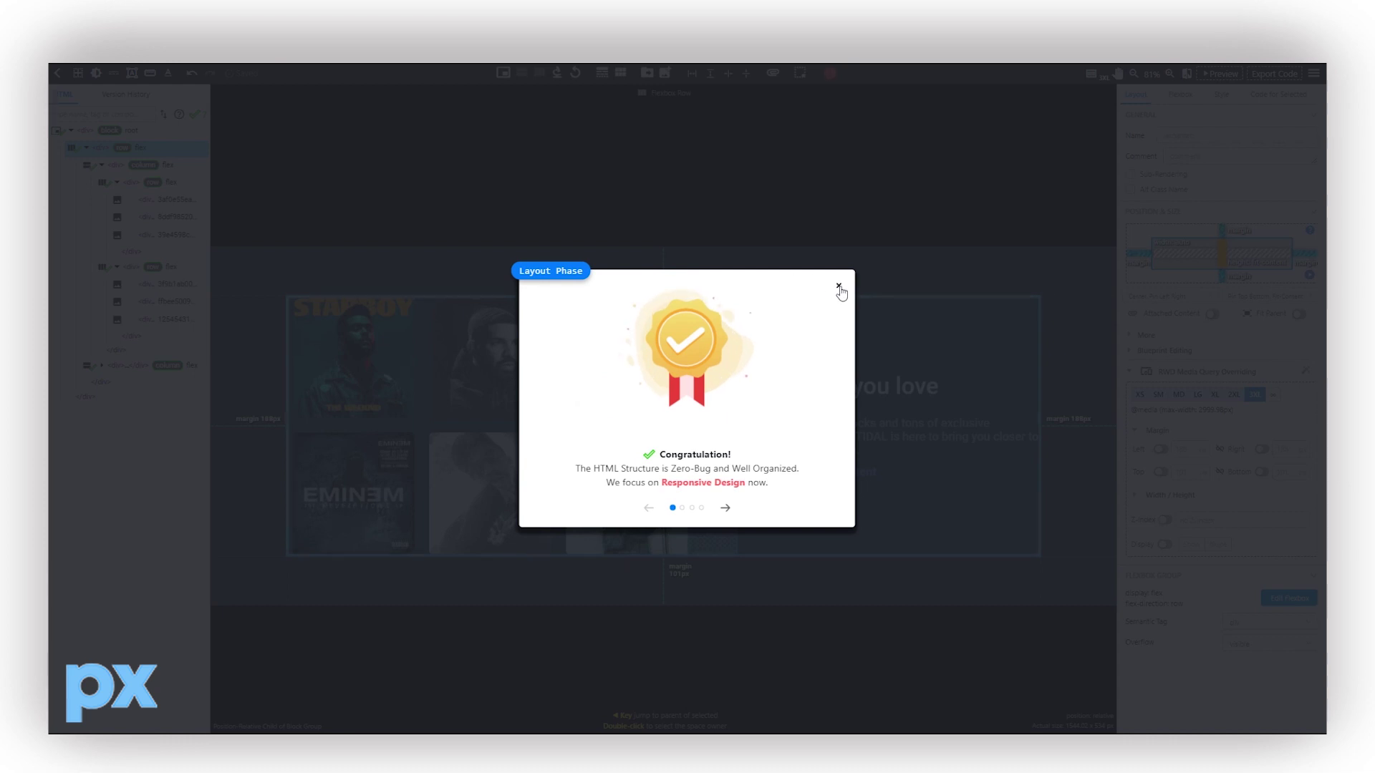
pyautogui.click(838, 287)
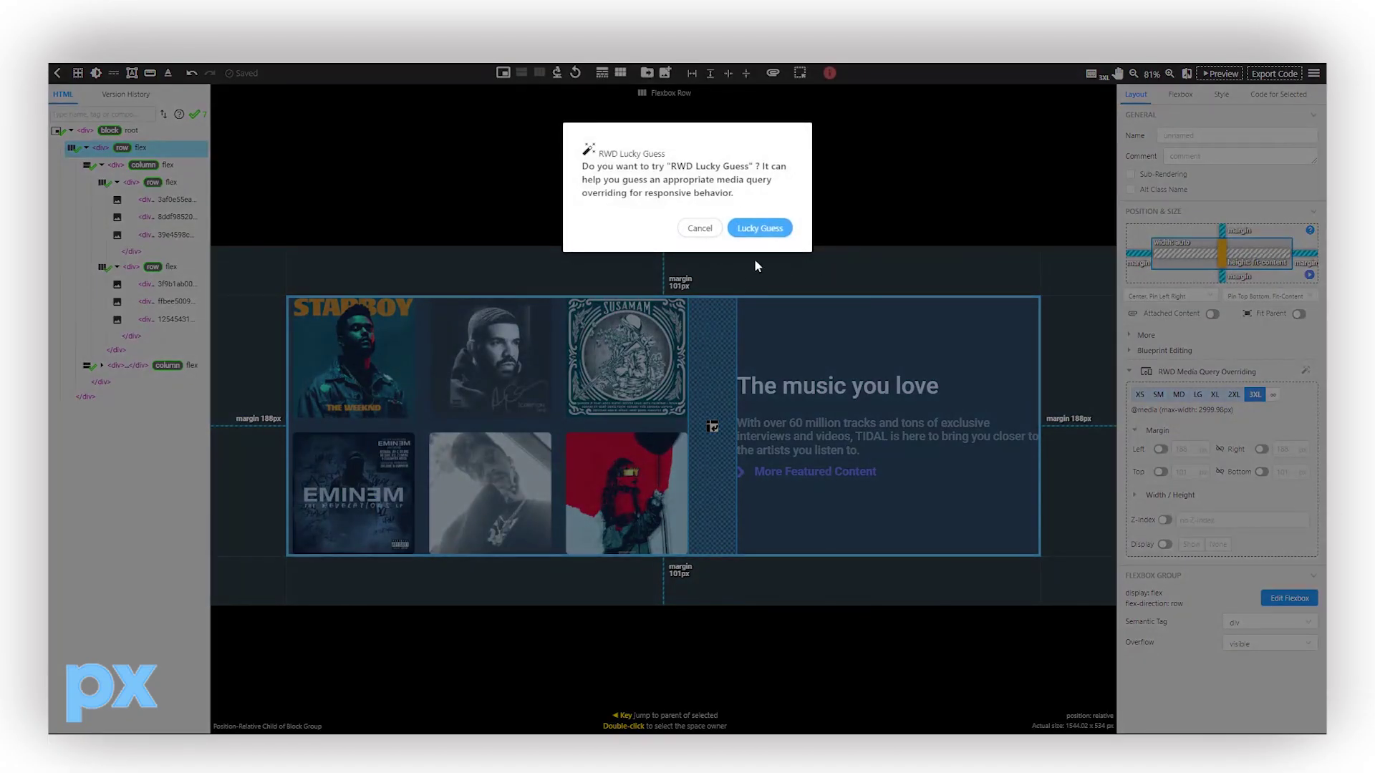
# Apply RWD Lucky Guess to generate the media query overrides for responsive behavior.
pyautogui.click(755, 228)
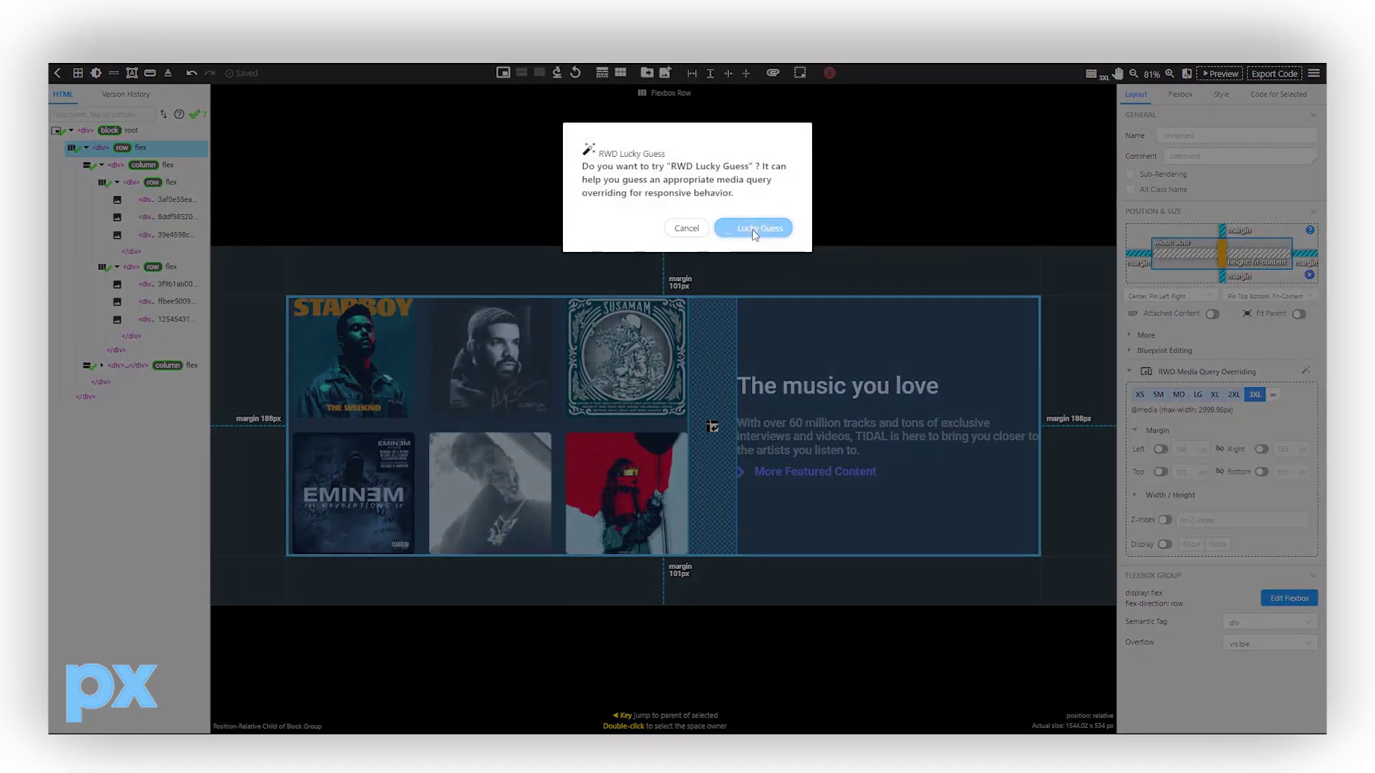
pyautogui.click(616, 184)
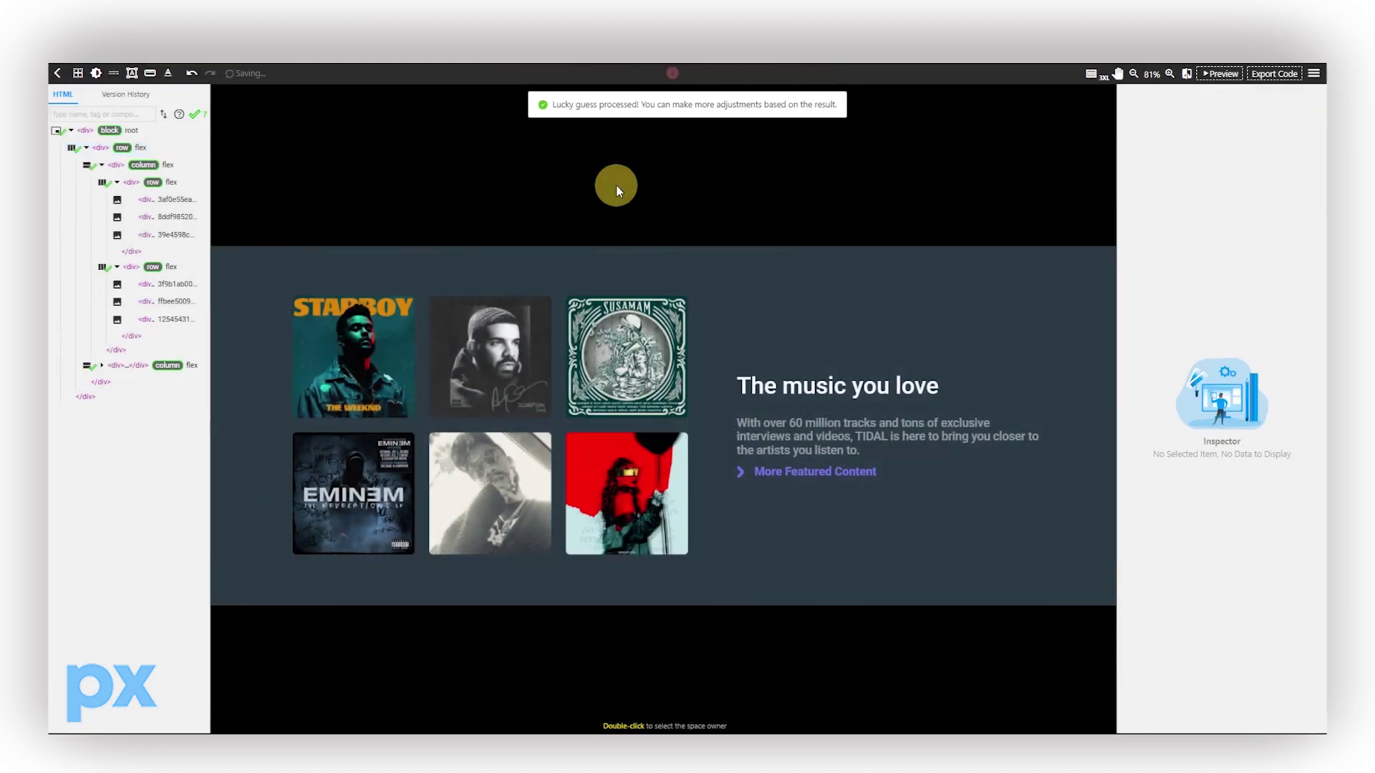
# Narrow the artboard's viewport to 980 px, in the MD range.
pyautogui.scroll(-3, 602, 188)
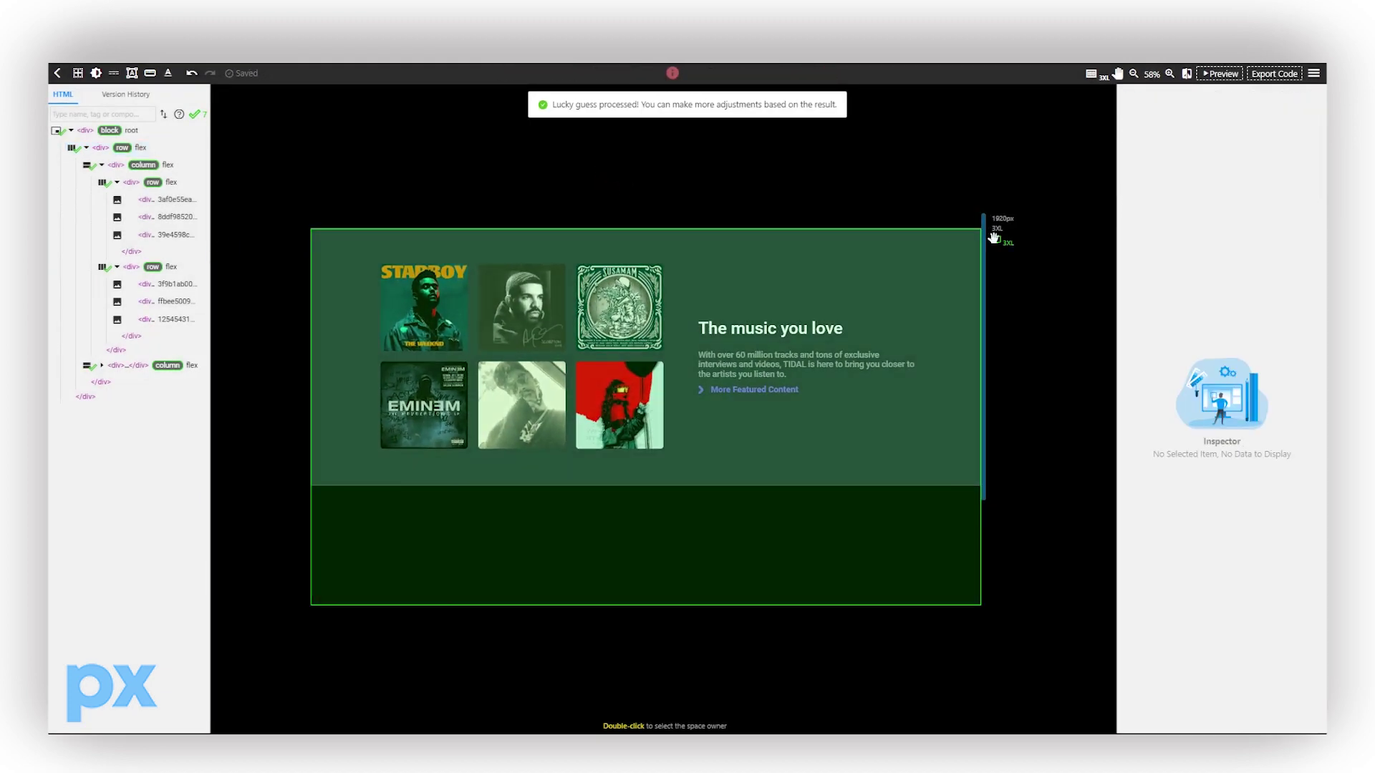
pyautogui.click(1095, 75)
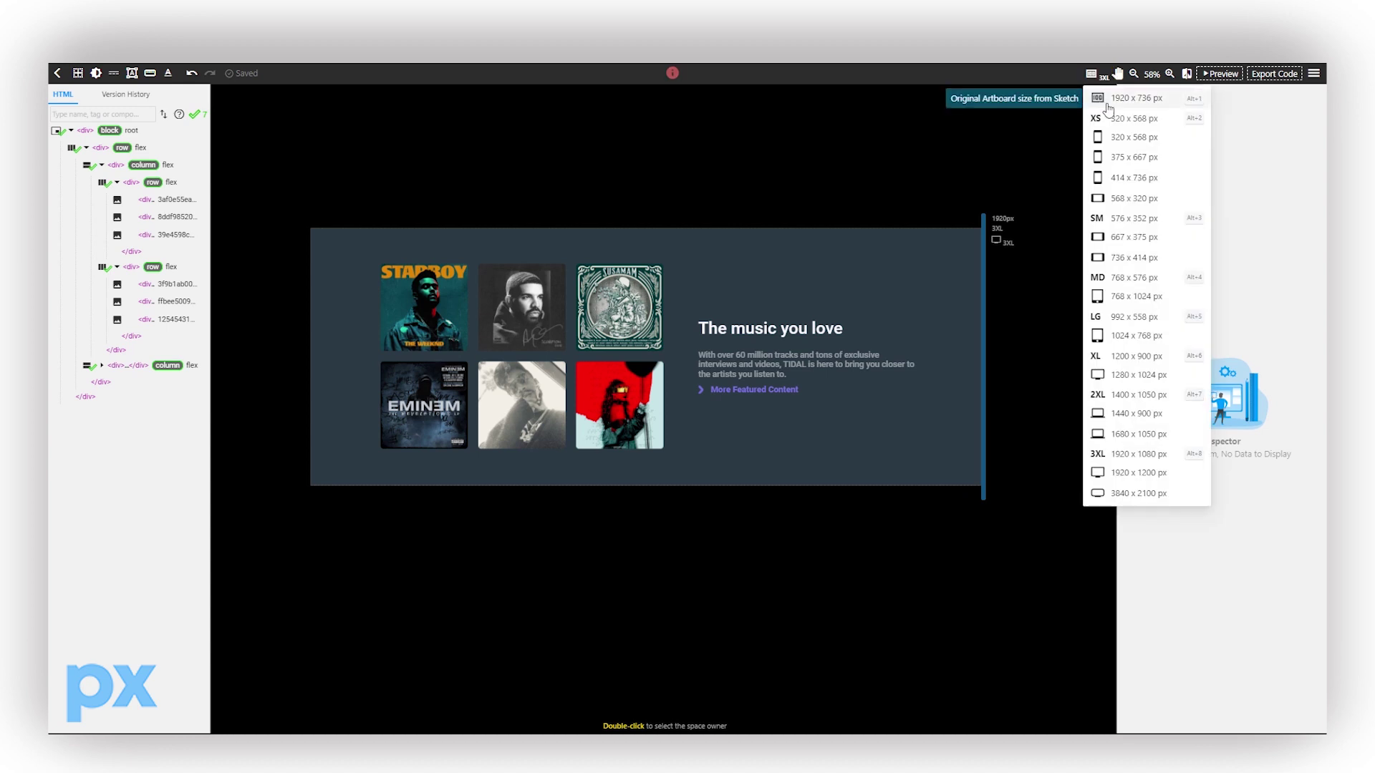
pyautogui.moveTo(982, 239); pyautogui.dragTo(651, 302)
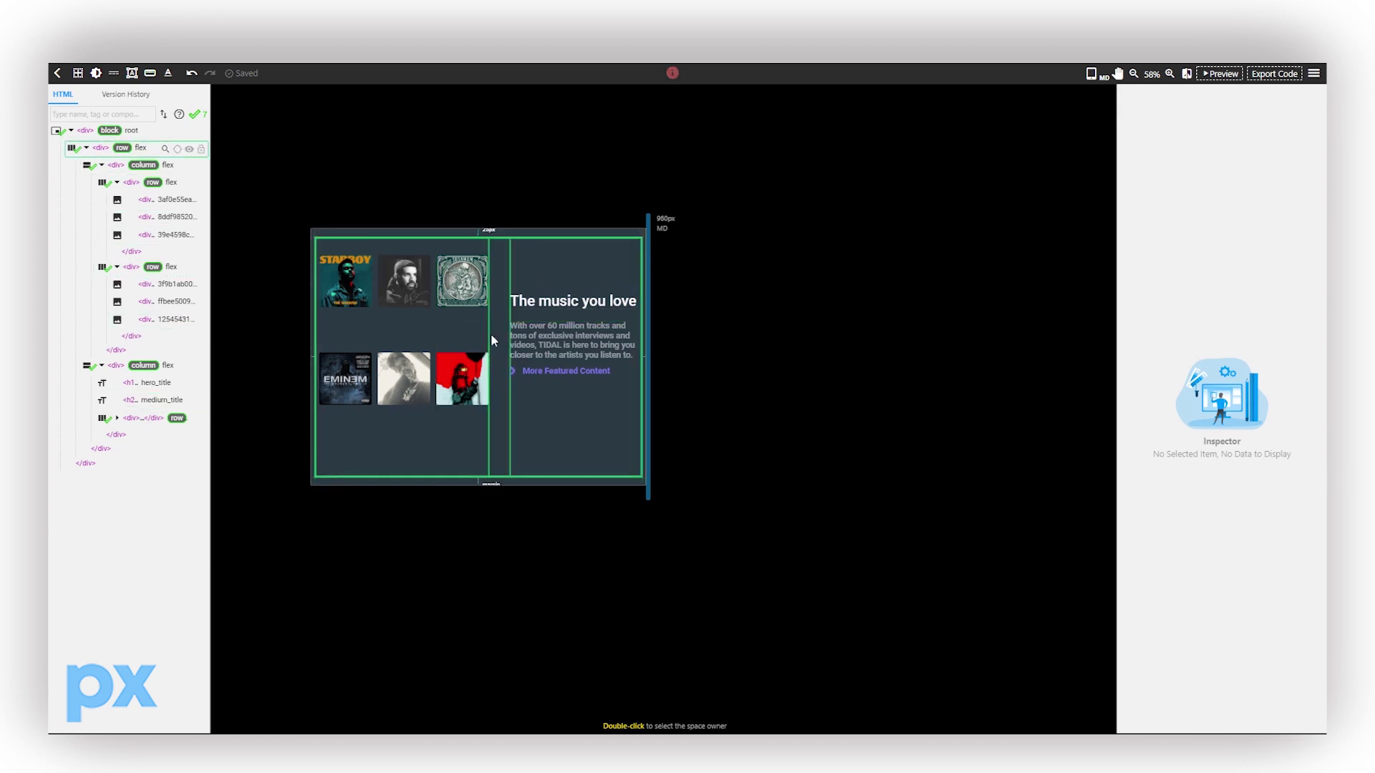
# Add a row break for the XS–MD range at the spacer between the album covers and the text in the outer Flexbox row.
pyautogui.click(538, 322)
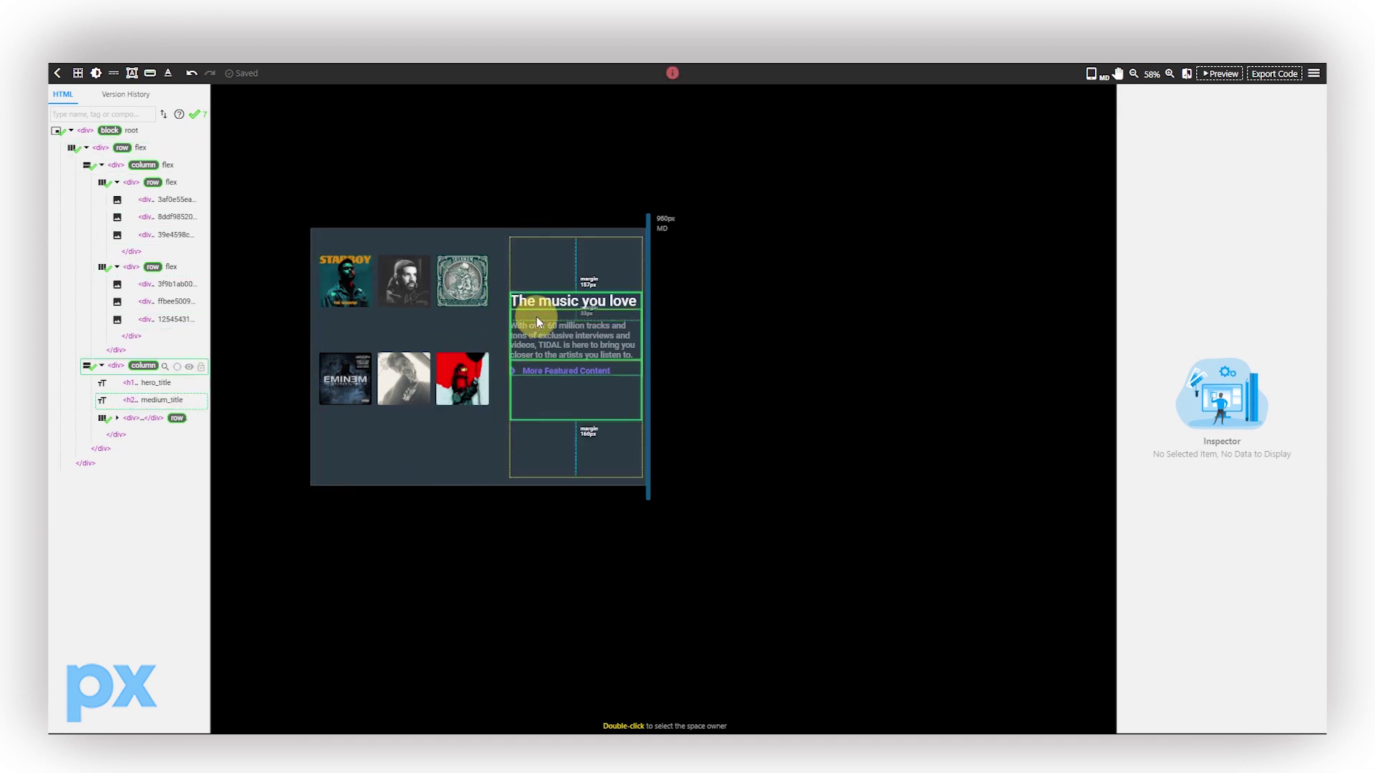
pyautogui.doubleClick(501, 315)
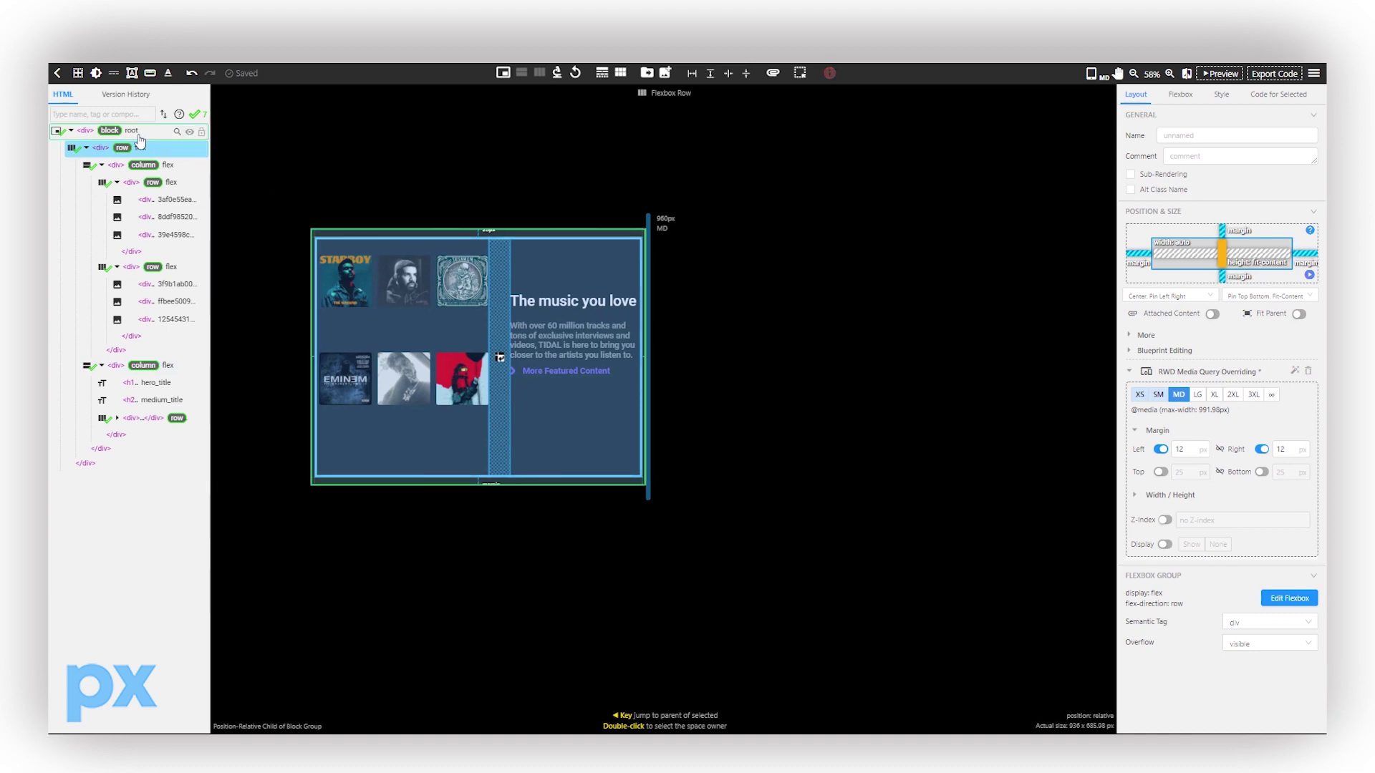
pyautogui.click(325, 156)
pyautogui.click(341, 333)
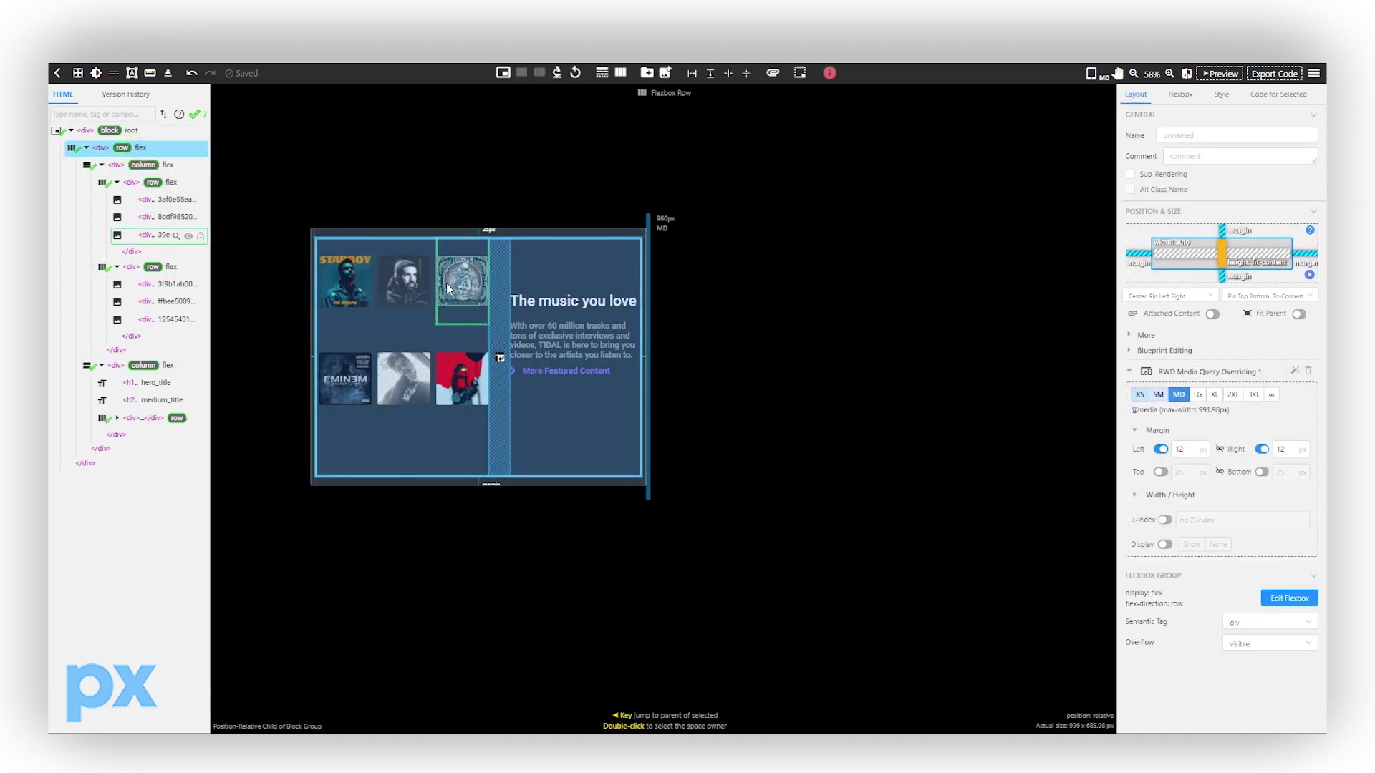
pyautogui.click(500, 360)
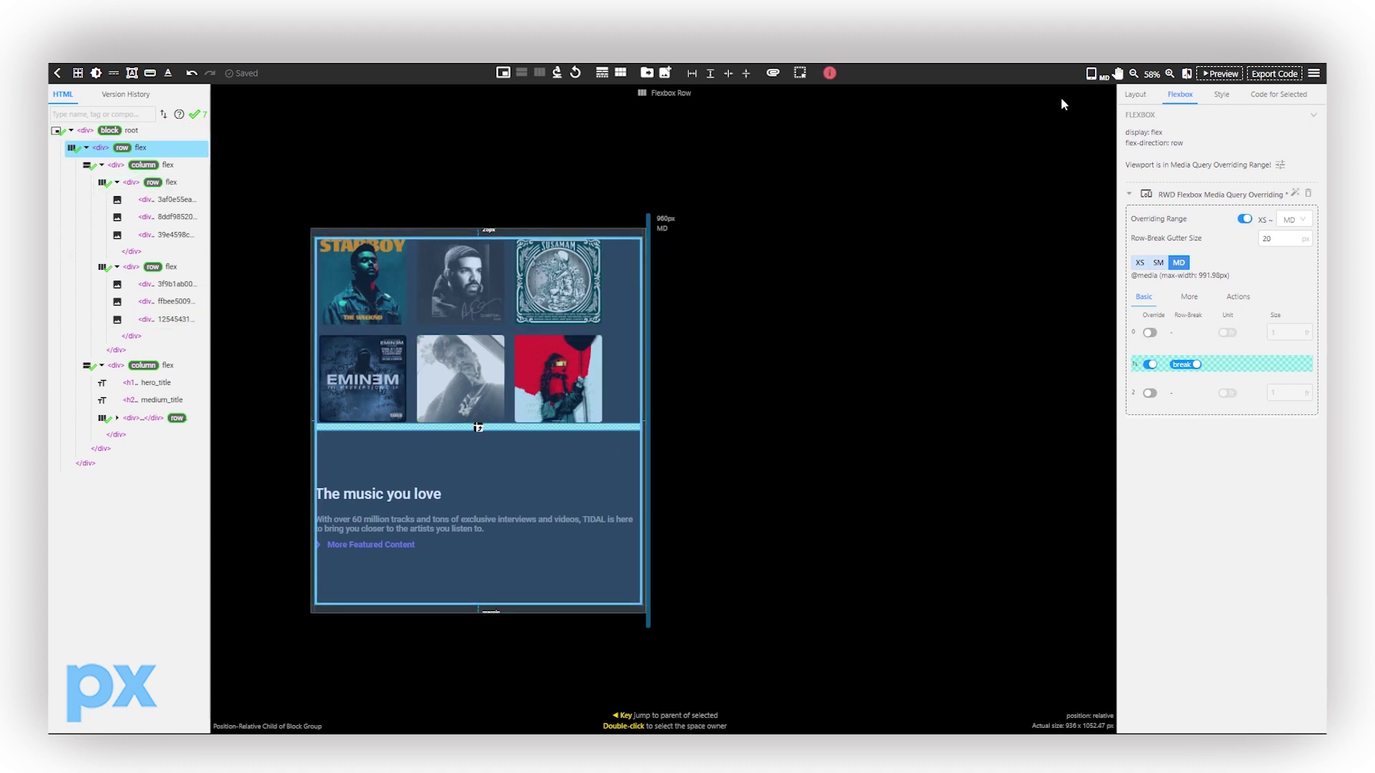
# Check the preset viewport sizes, then narrow the artboard's viewport to 910 px within the MD range.
pyautogui.click(1091, 73)
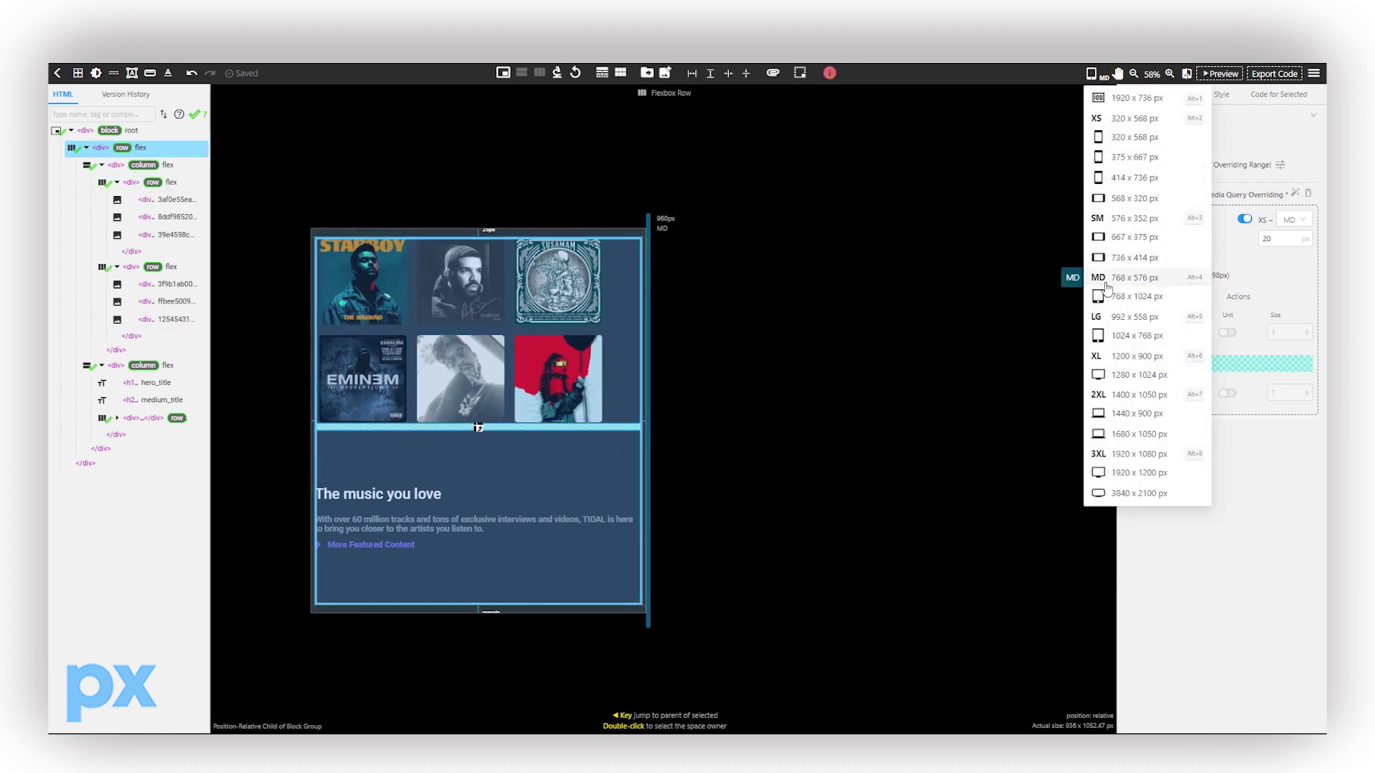
pyautogui.click(864, 277)
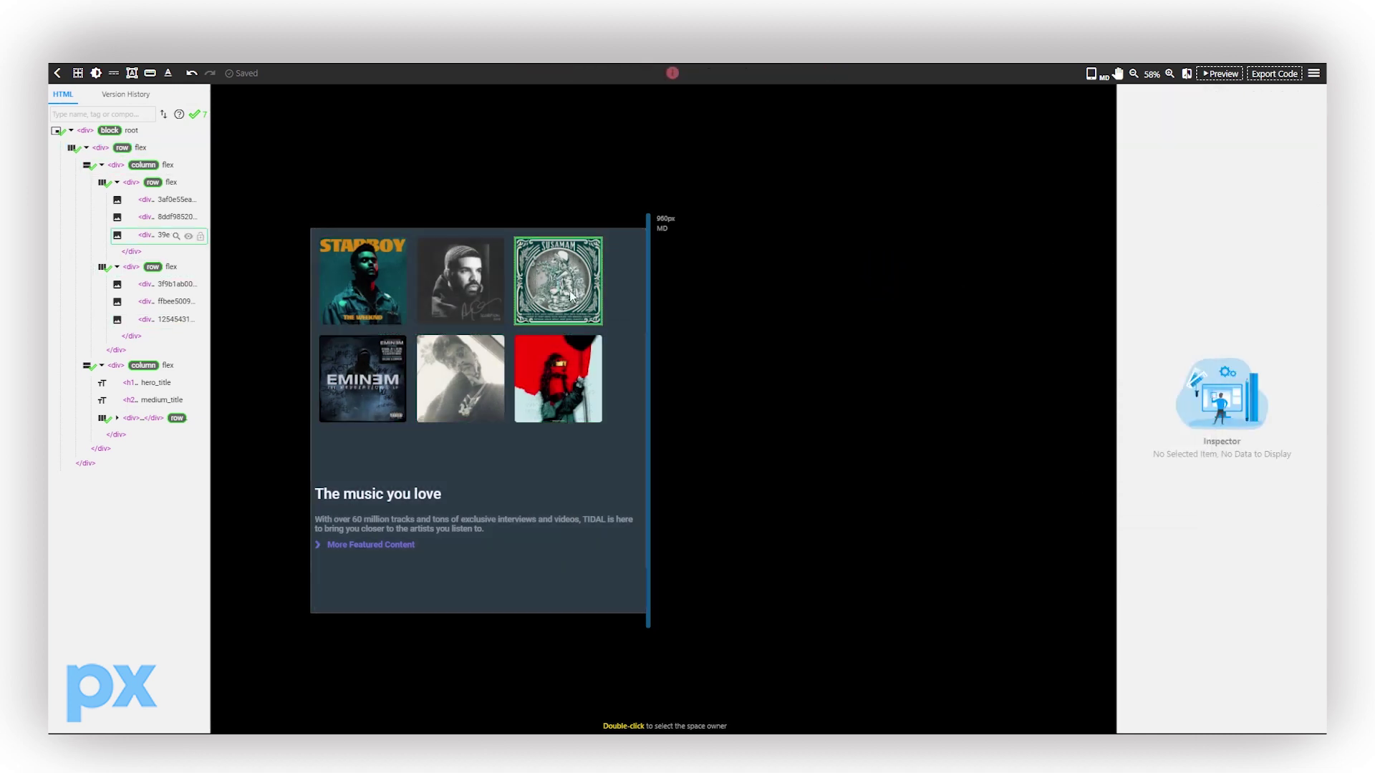
pyautogui.moveTo(648, 296)
pyautogui.mouseDown()
pyautogui.moveTo(713, 303)
pyautogui.moveTo(629, 297)
pyautogui.mouseUp()
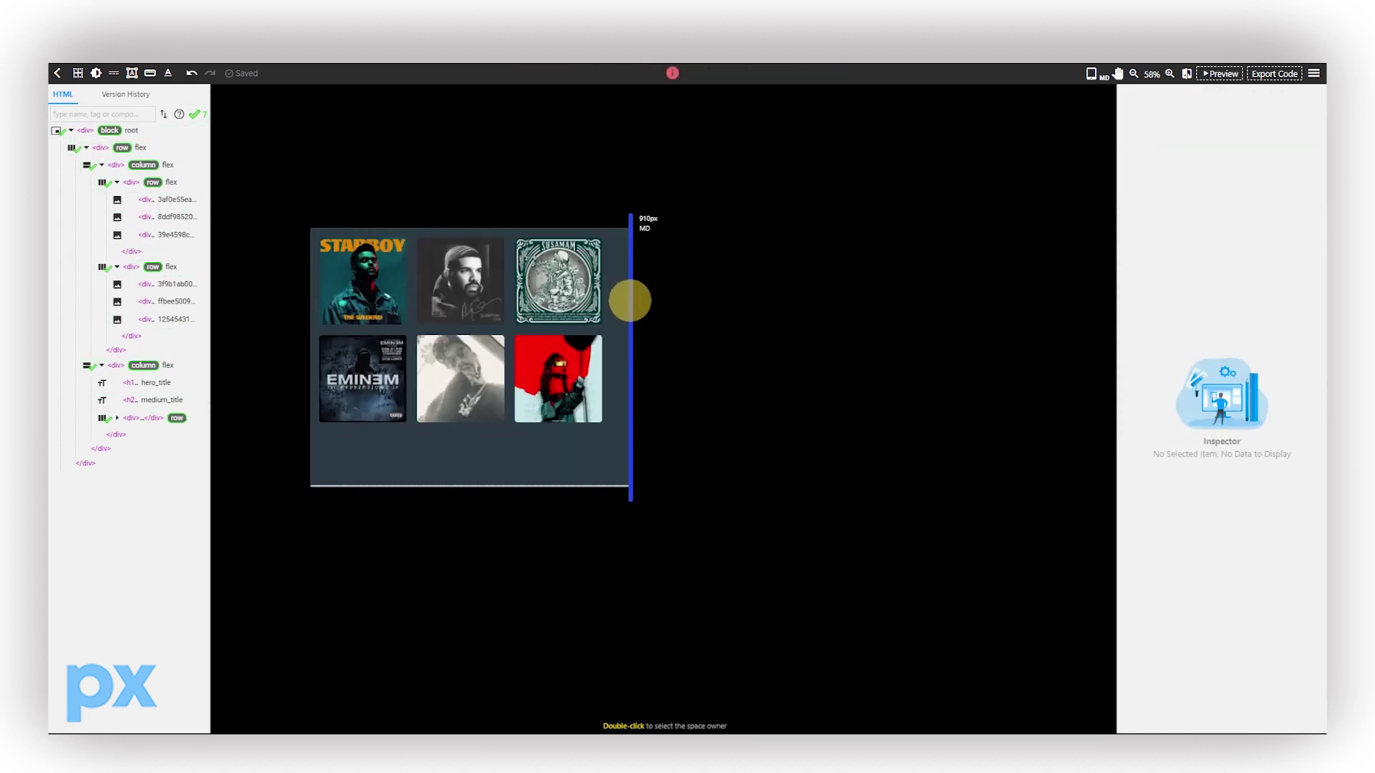
pyautogui.moveTo(629, 376)
pyautogui.mouseDown()
pyautogui.moveTo(499, 397)
pyautogui.moveTo(629, 402)
pyautogui.mouseUp()
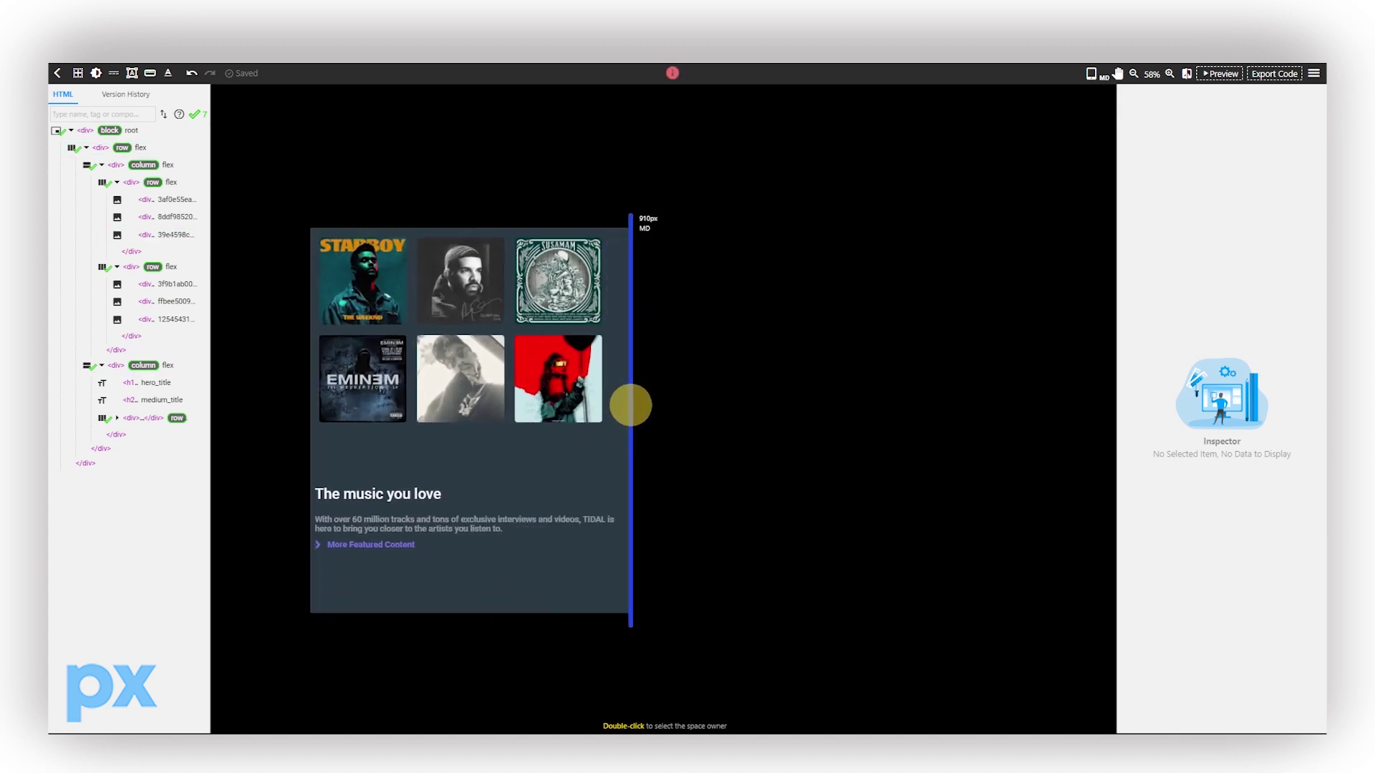
# Override the text column's top and bottom margins for the XS–MD range, linking both to one smaller value.
pyautogui.doubleClick(465, 460)
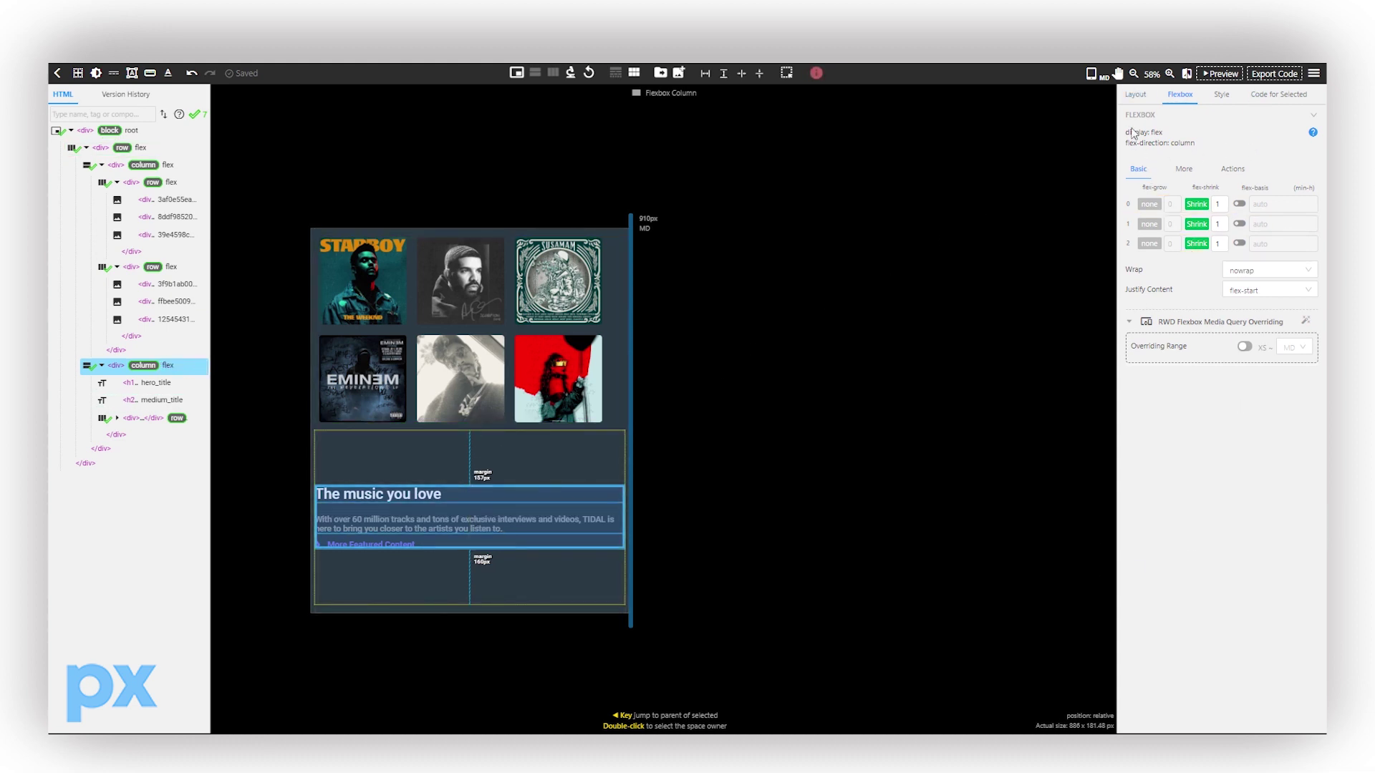
pyautogui.click(1135, 96)
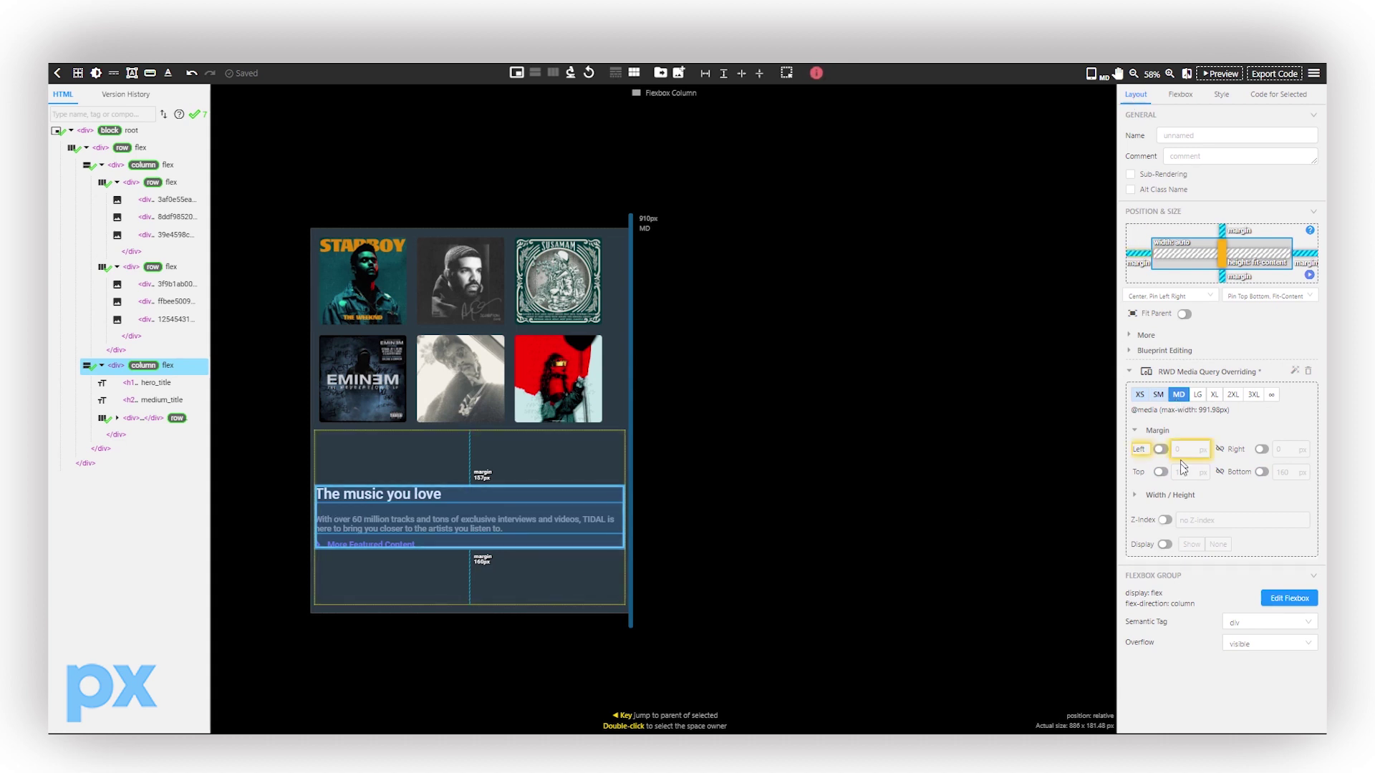
pyautogui.click(1160, 472)
pyautogui.click(1219, 472)
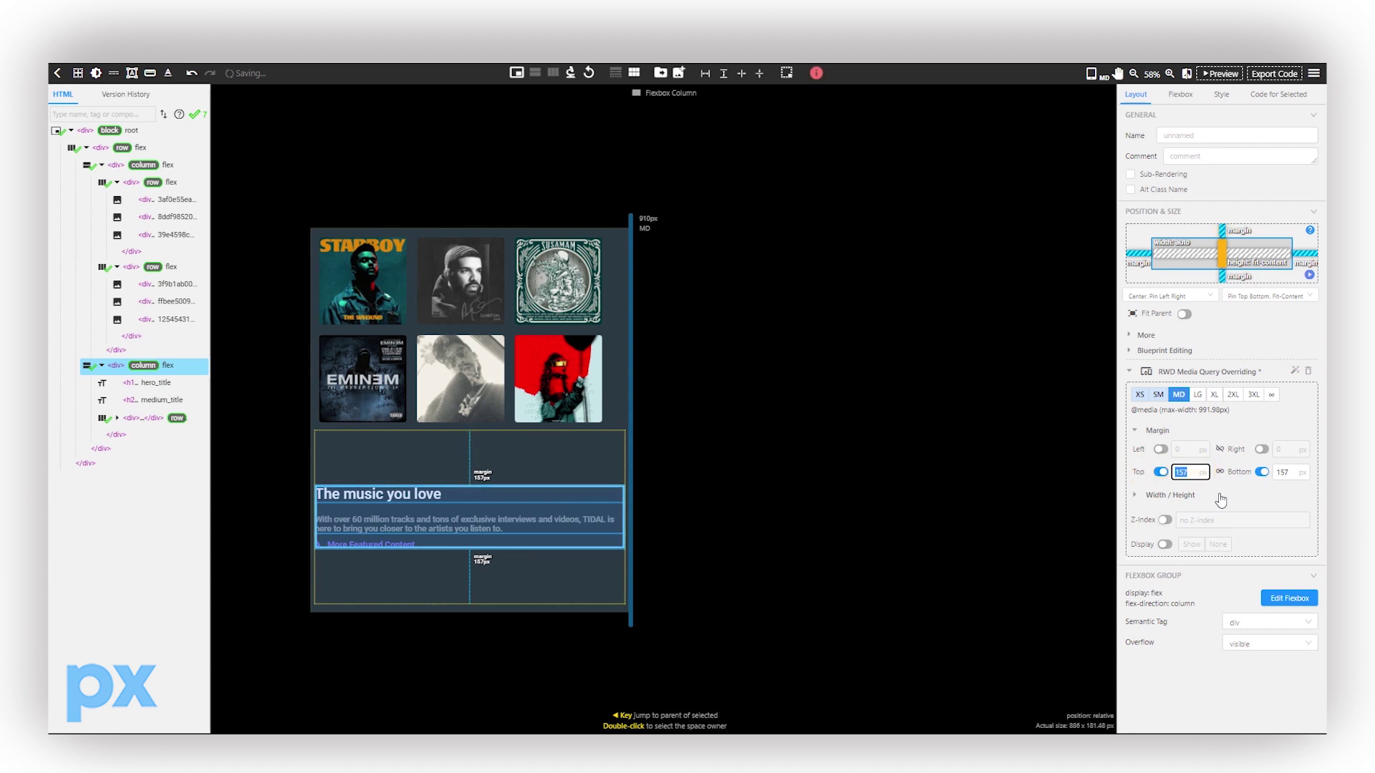
pyautogui.press('Return')
# Widen the artboard's viewport to 1230 px, in the XL range, to check the section's layout.
pyautogui.click(637, 359)
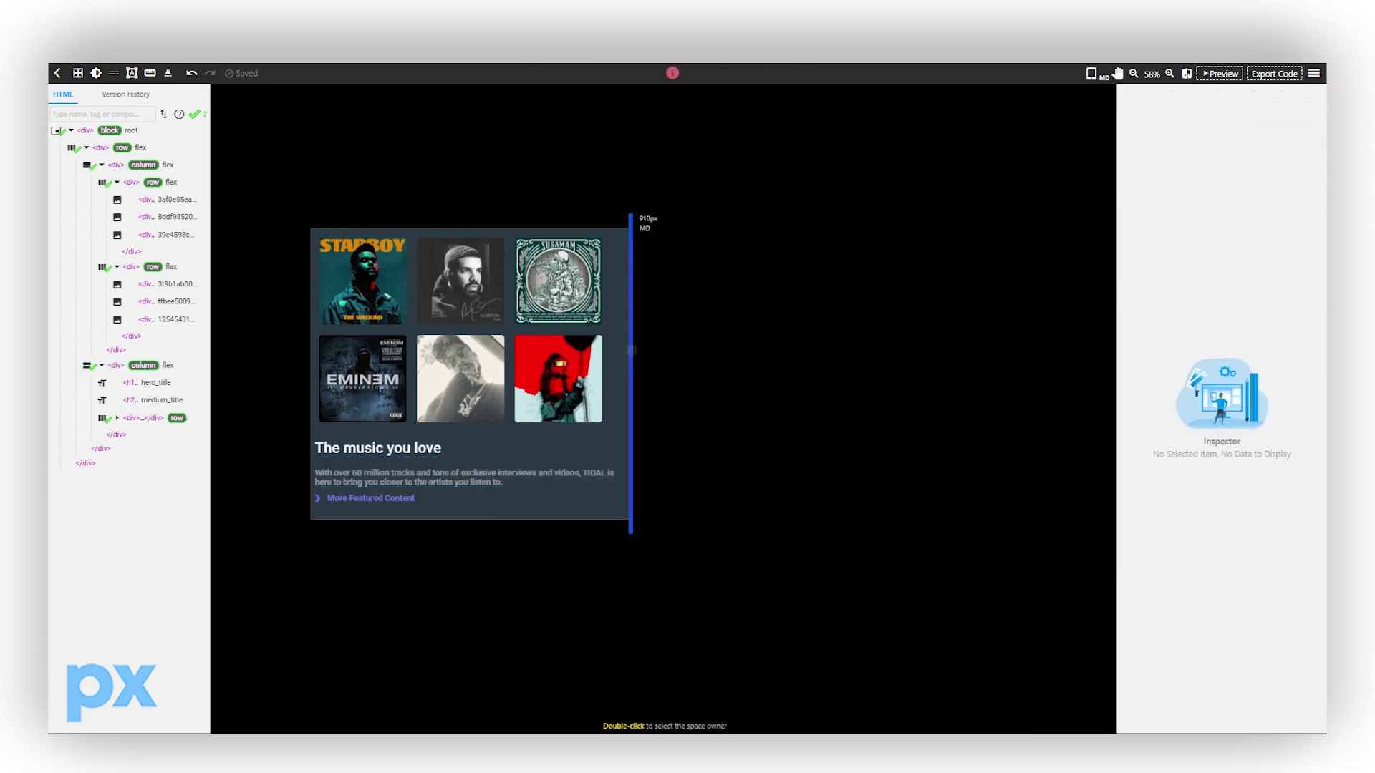
pyautogui.moveTo(631, 351); pyautogui.dragTo(795, 410)
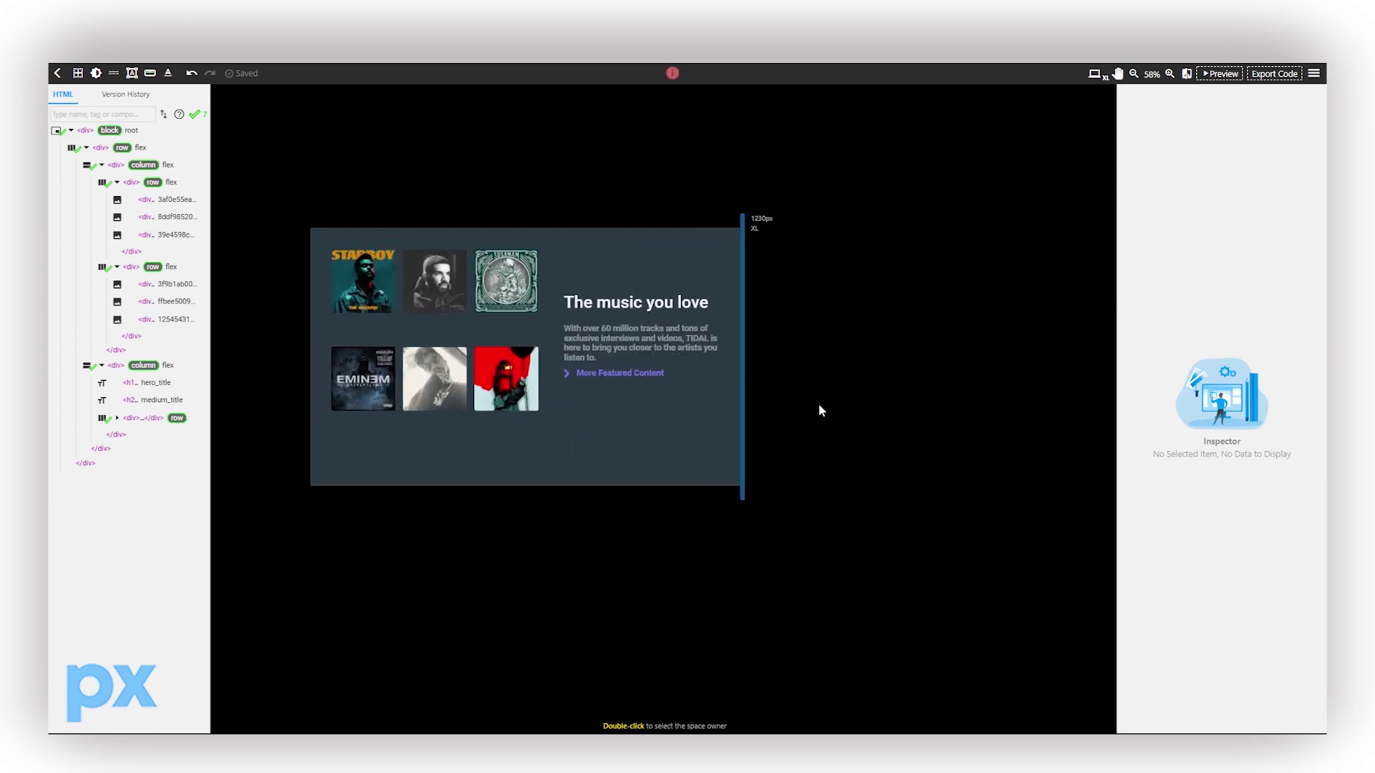